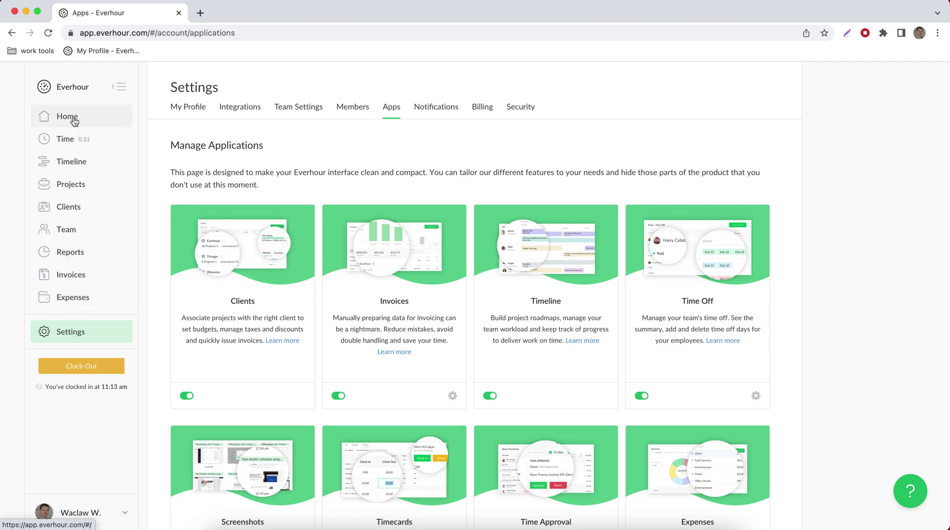
Step: Turn the Clients feature off and back on, then re-enable the Invoices feature
scroll(306, 139, down, 1)
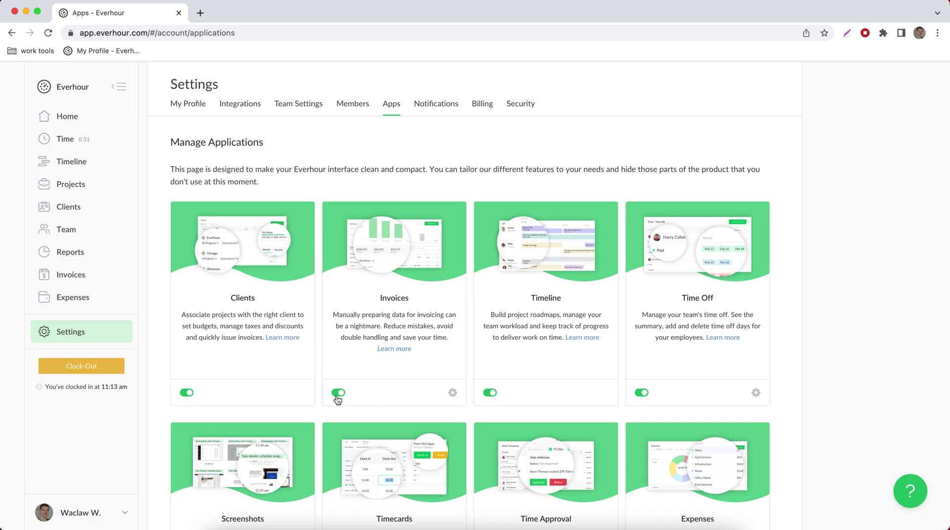
click(187, 393)
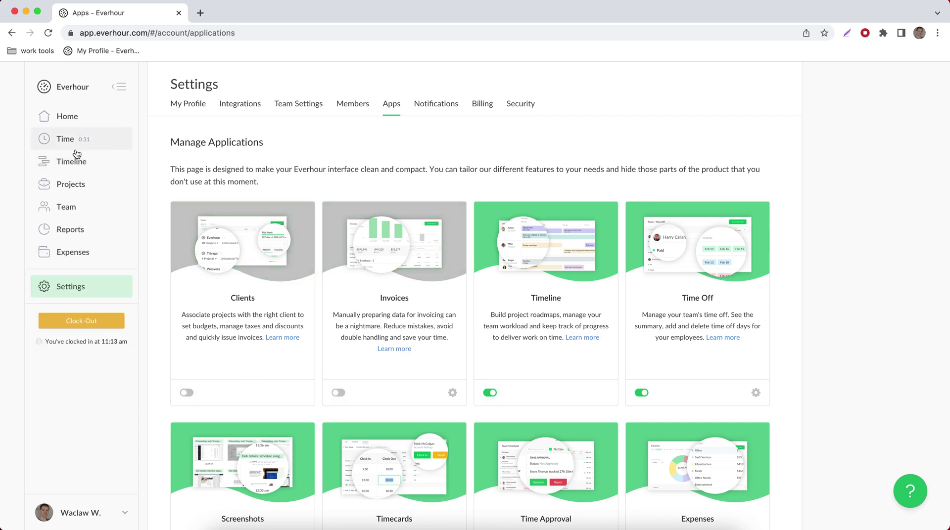
click(187, 393)
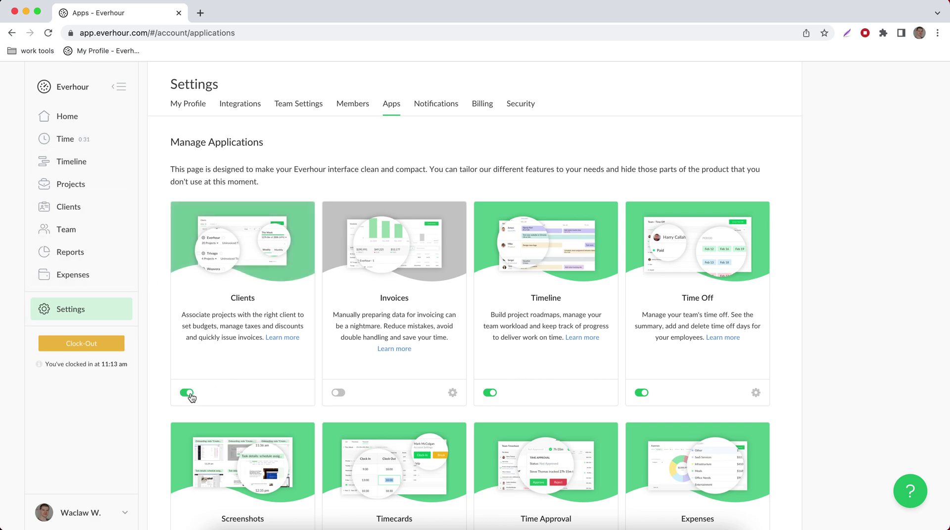
click(339, 394)
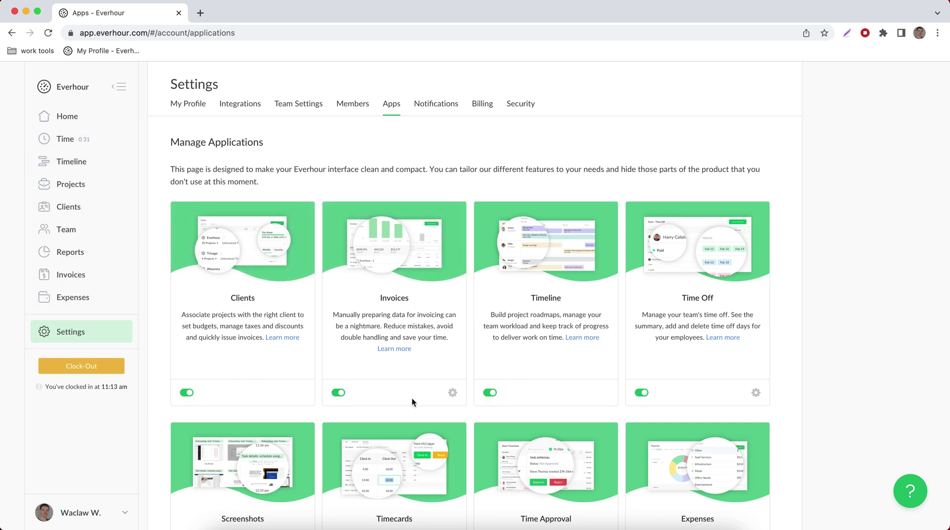
Step: Look over the invoice default settings and the time off types list without saving changes
click(455, 399)
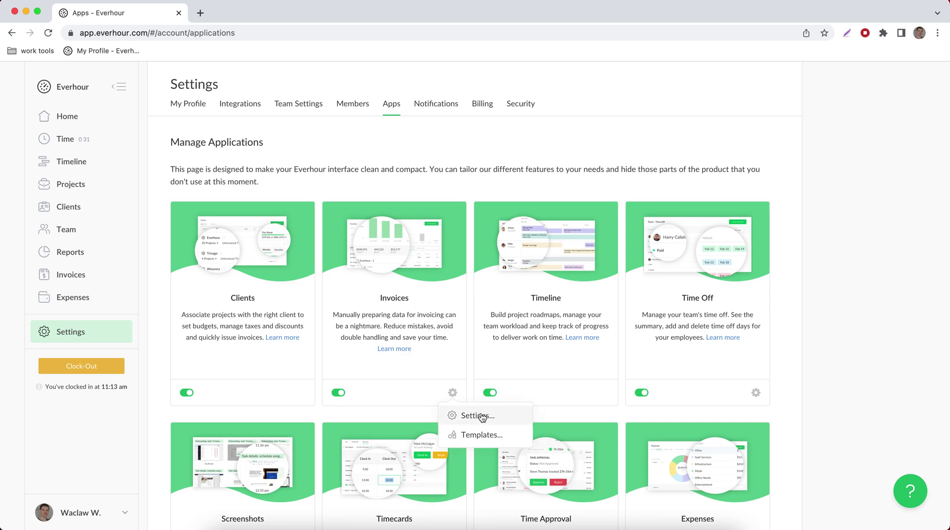
click(480, 417)
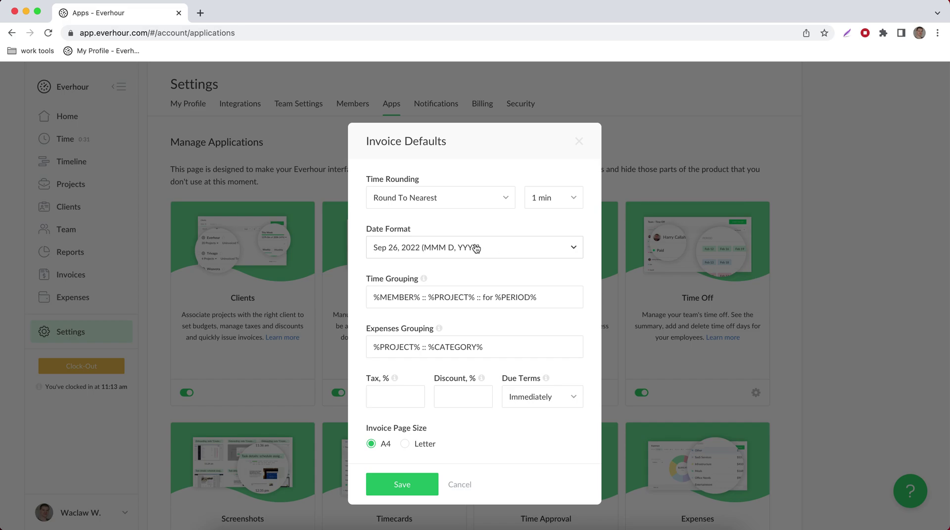
click(578, 142)
click(756, 393)
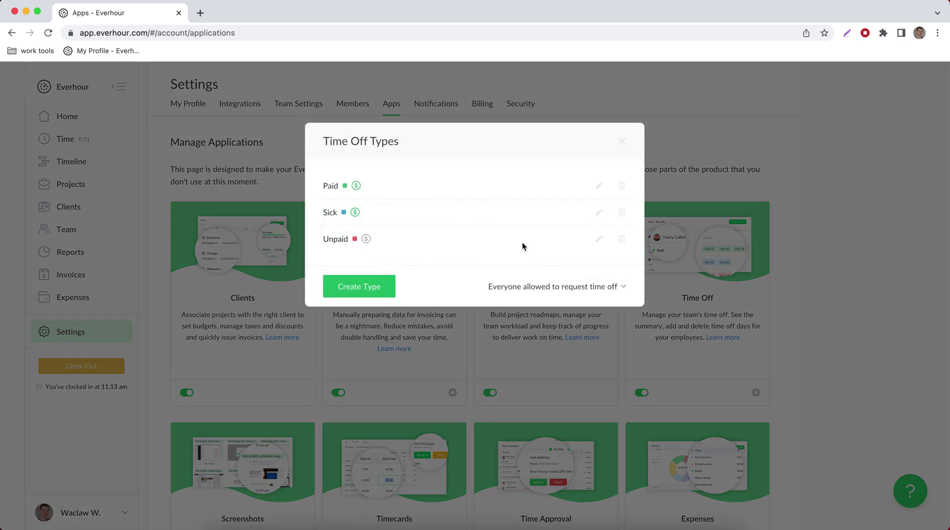
click(625, 143)
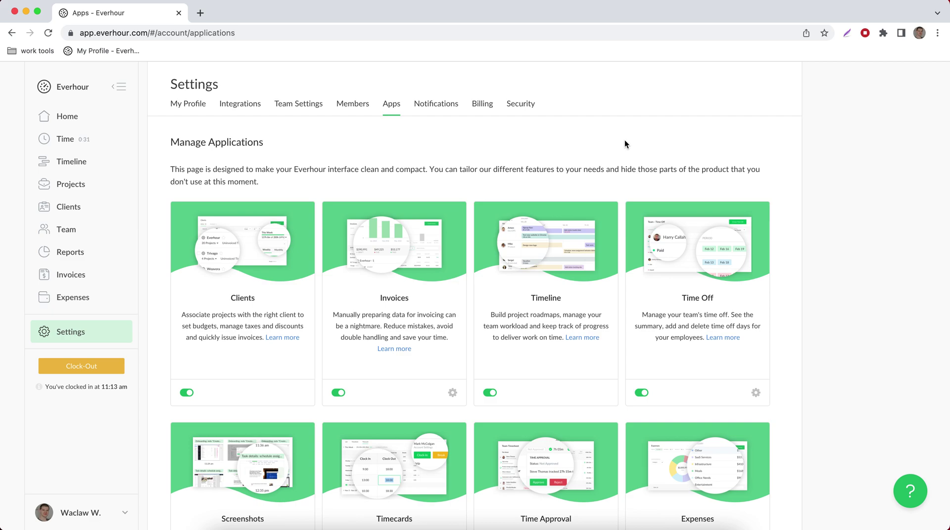
Step: Go to the Home dashboard and scroll through its team timesheet and vacation widgets
click(83, 127)
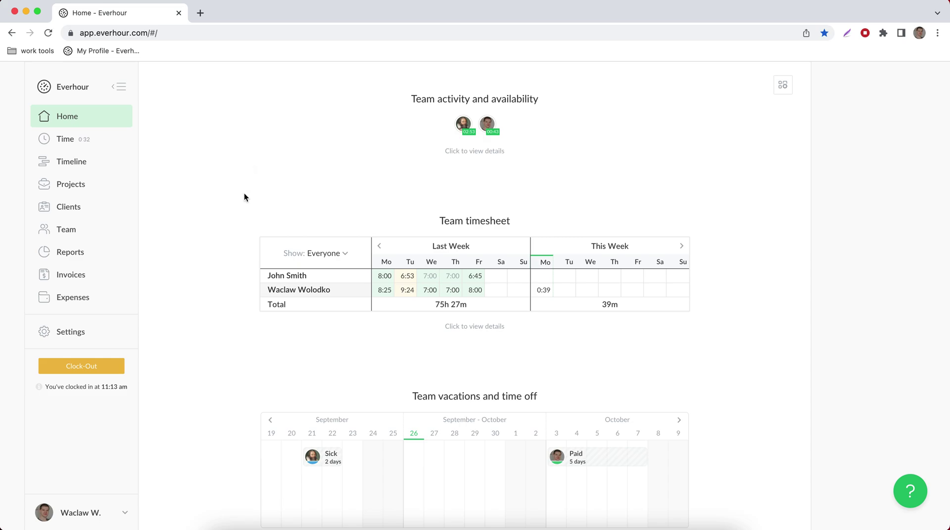
scroll(244, 197, down, 15)
scroll(244, 197, up, 15)
mouse_move(495, 131)
click(475, 276)
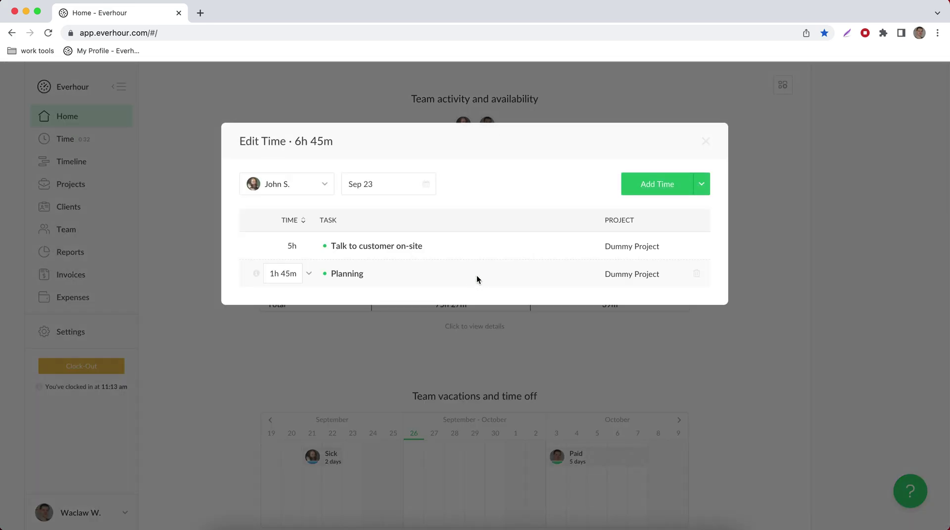
double_click(288, 273)
click(309, 275)
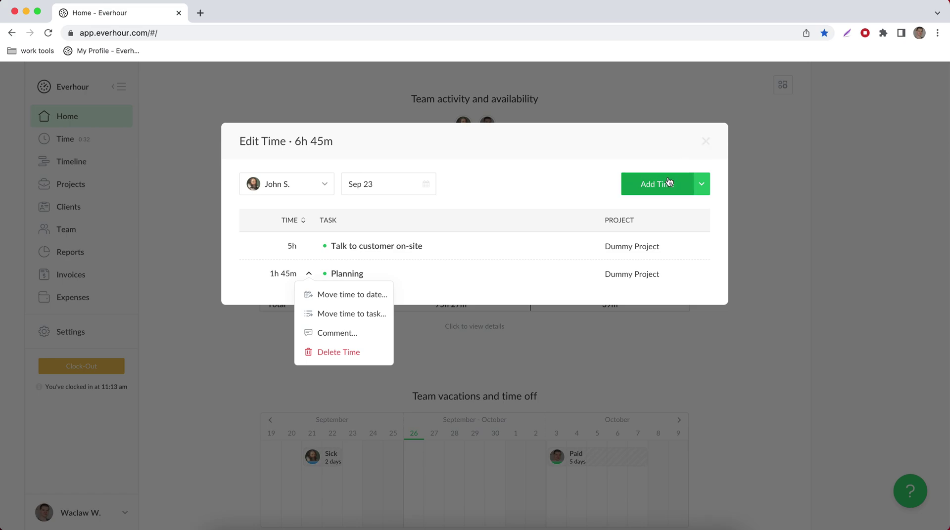
click(707, 142)
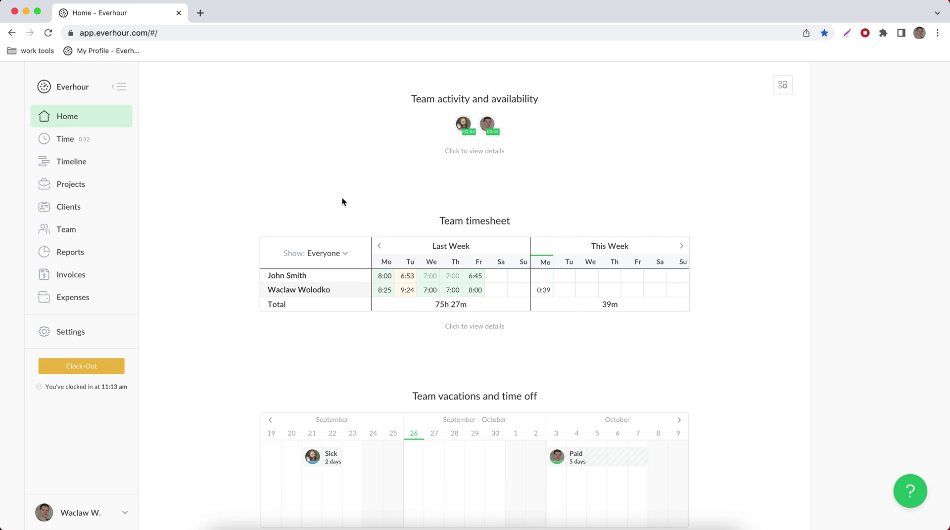
Step: Scroll the Home dashboard, then open Time Tracking showing 45m this week and 39h 49m last week
mouse_move(410, 280)
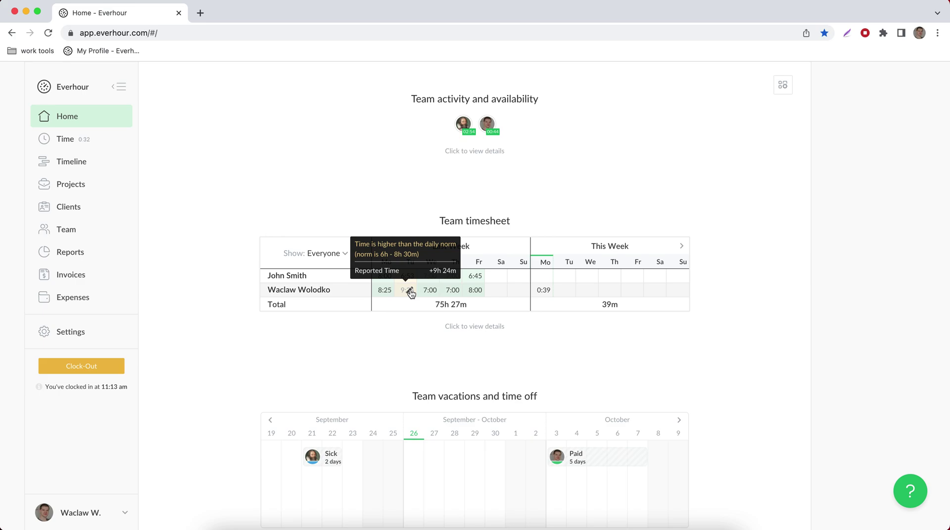
scroll(227, 303, down, 5)
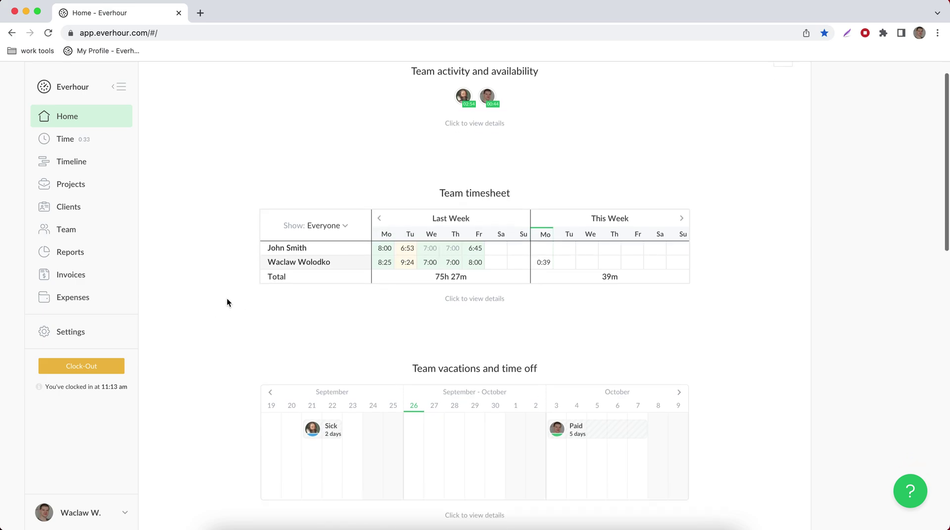
scroll(194, 283, down, 5)
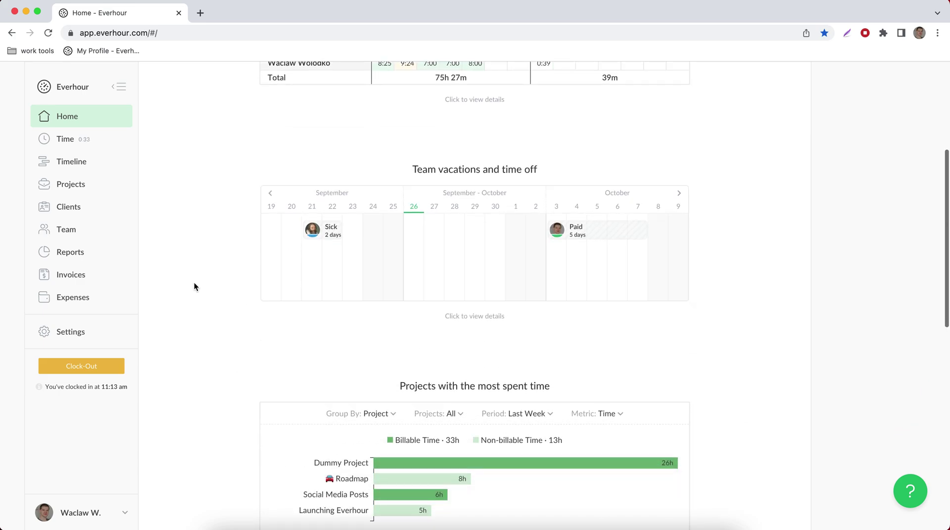
scroll(194, 283, down, 5)
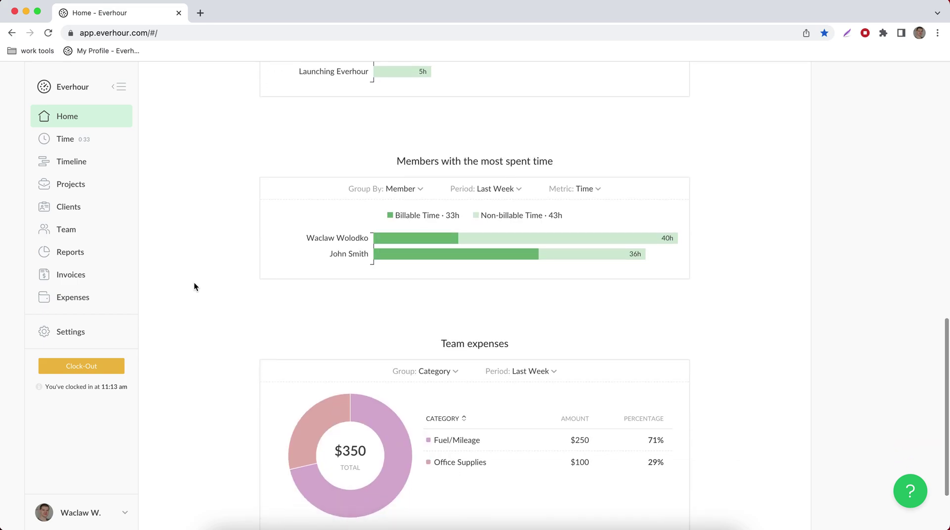
scroll(194, 286, up, 10)
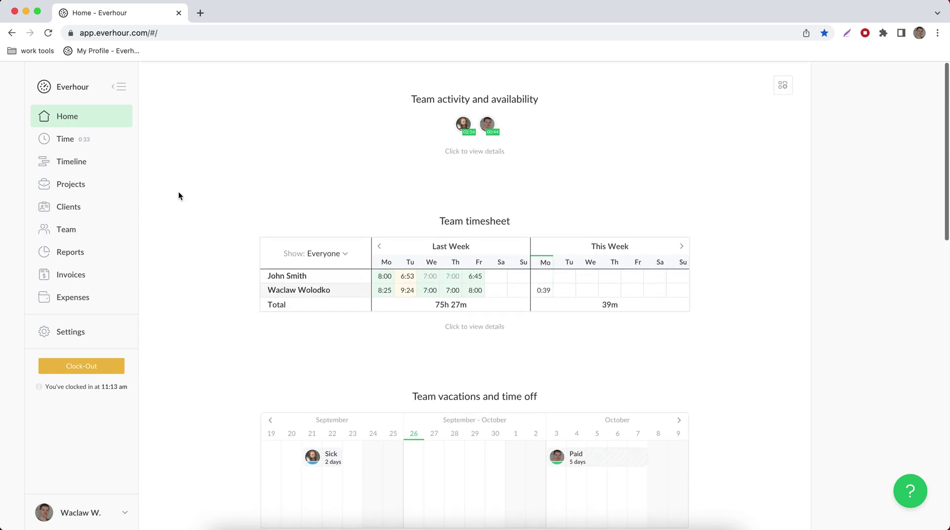
click(89, 139)
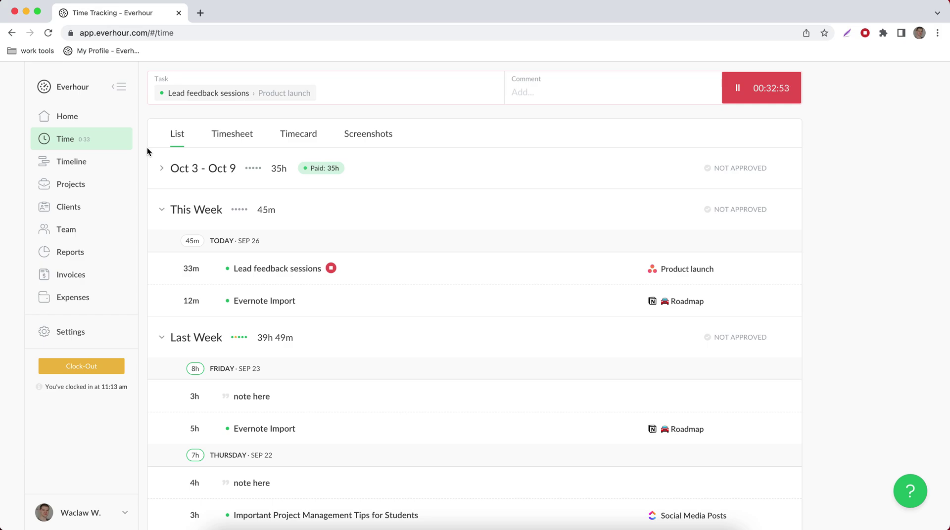
Step: Switch Time Tracking to the Timesheet grid showing 0:45 on Monday and Evernote Import 0:12
click(235, 141)
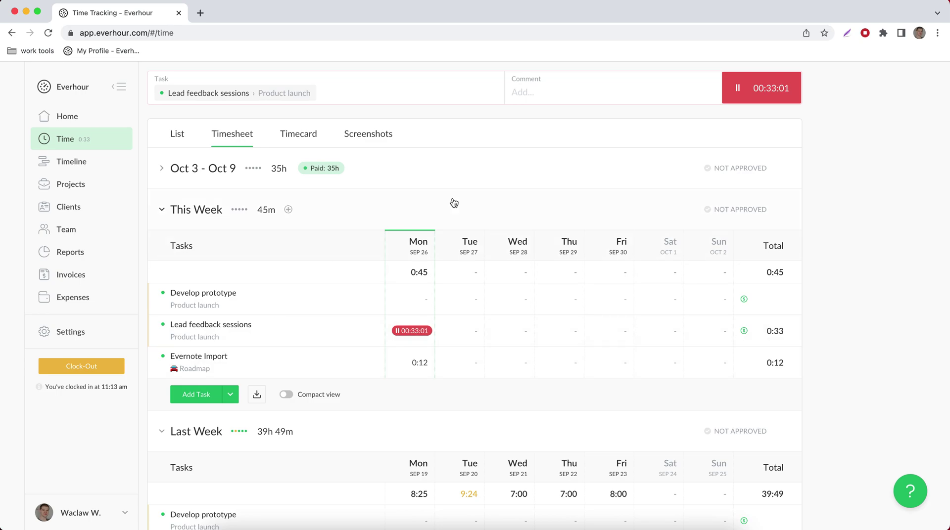
Step: Browse the Timecard clock-in records across weeks, then show today's screenshots with the 11:57 am capture
click(298, 139)
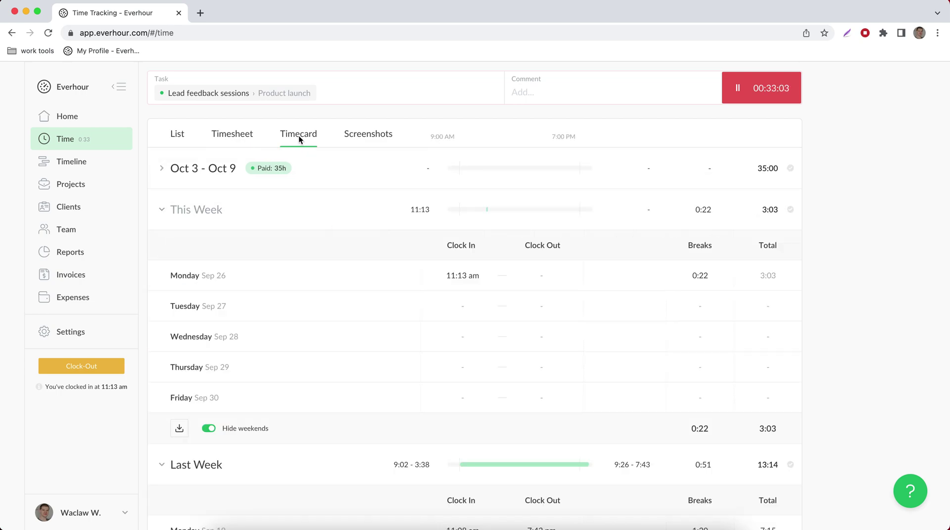
scroll(382, 312, down, 5)
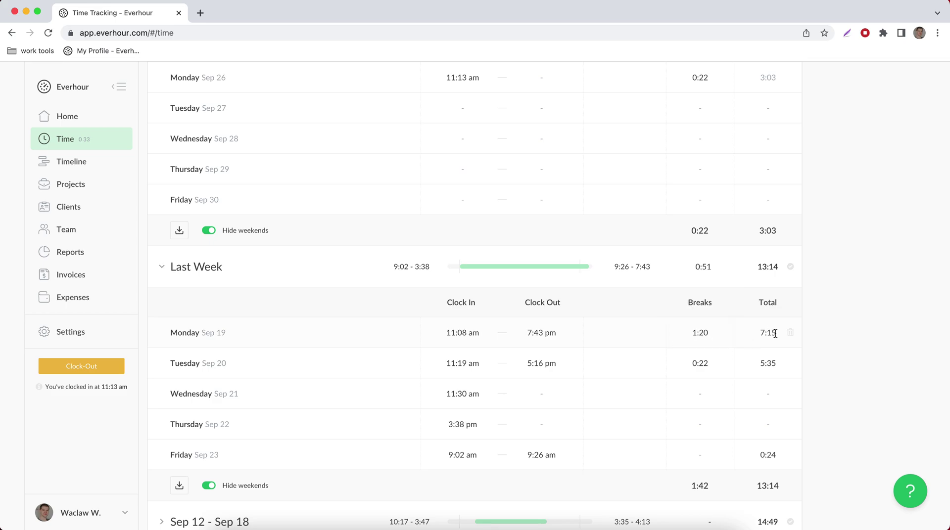
scroll(337, 291, up, 2)
scroll(336, 291, up, 3)
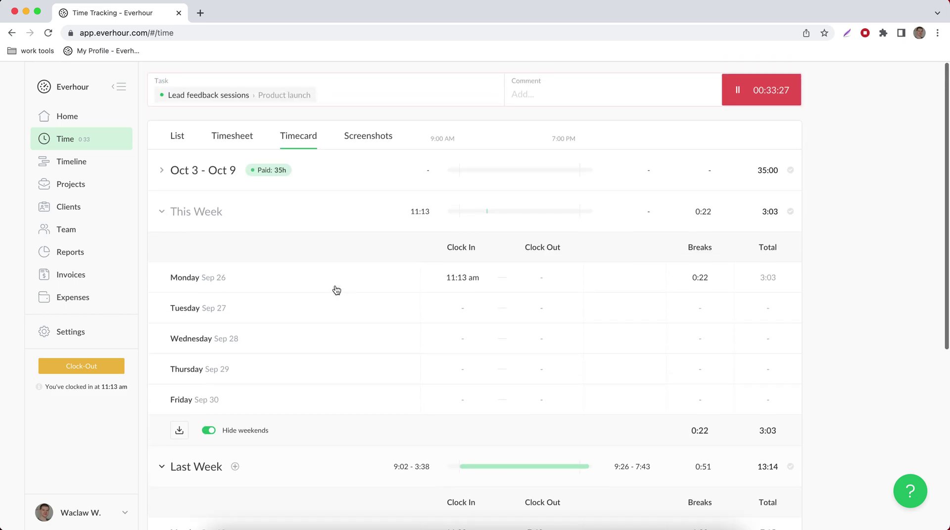
click(370, 138)
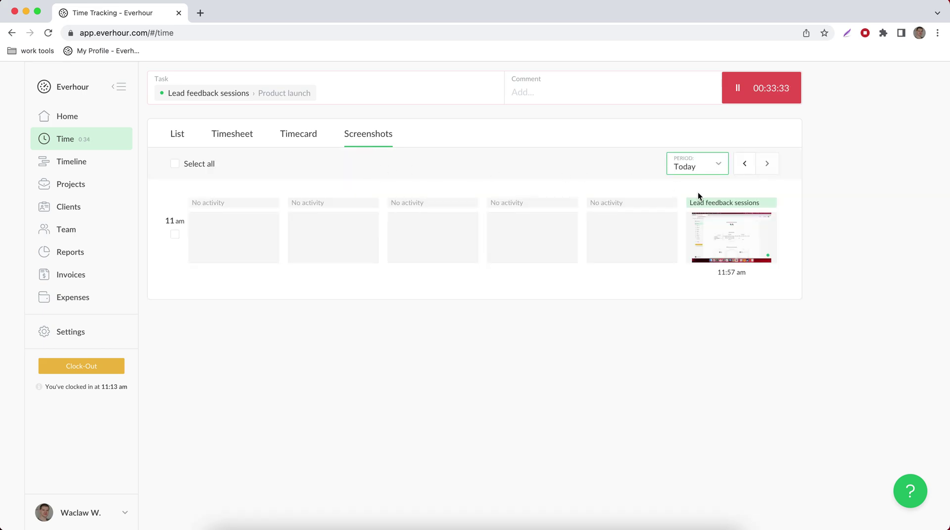
Step: View the 11:57 am screenshot full size, close it, and go to the Timeline page
click(729, 240)
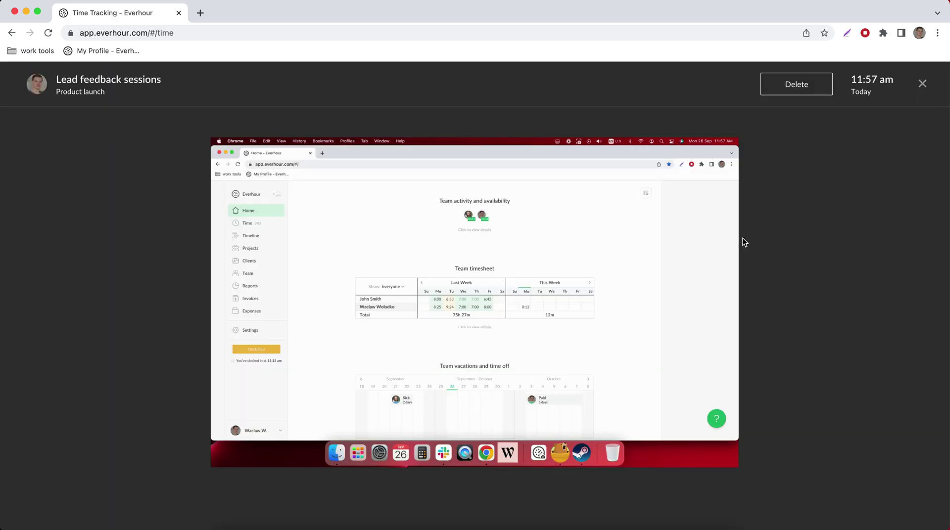
click(923, 84)
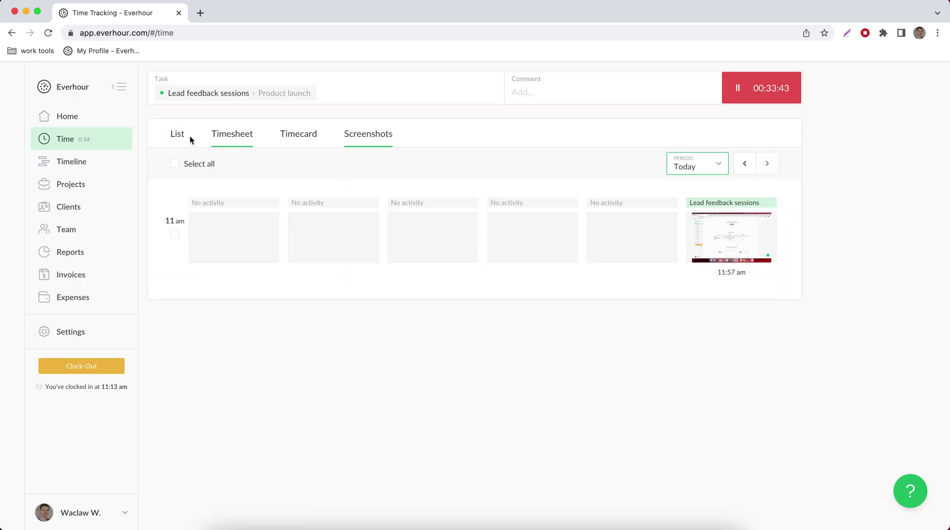
click(96, 162)
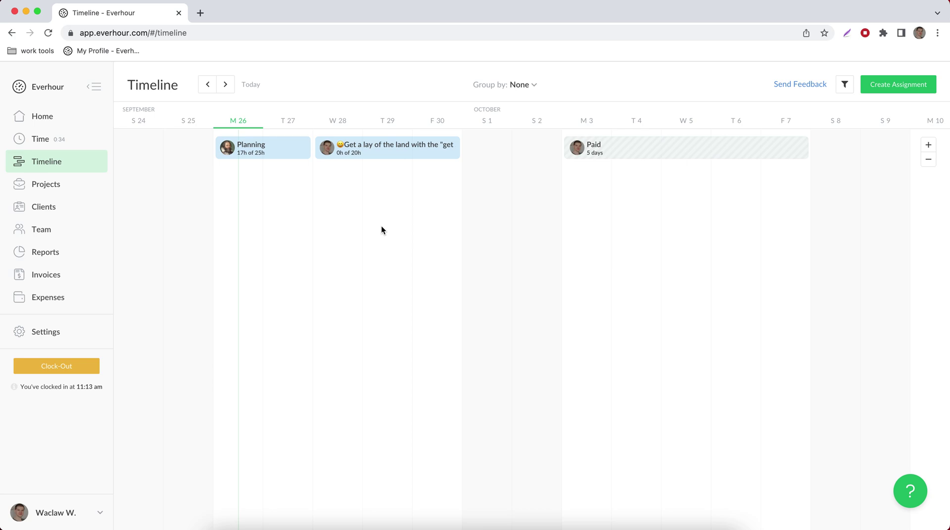
Step: Group the timeline by Member, then Project, reset it to None, and open the Projects list
mouse_move(387, 154)
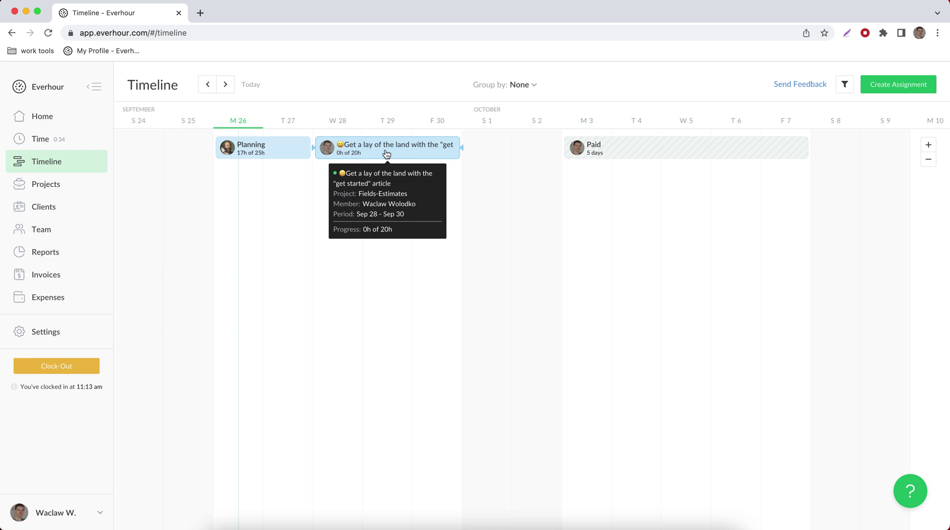
mouse_move(273, 151)
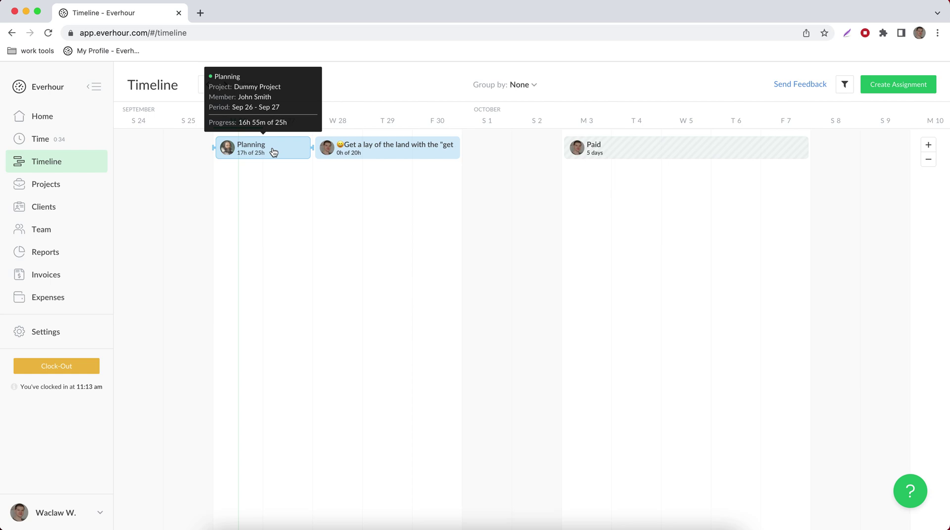
click(527, 87)
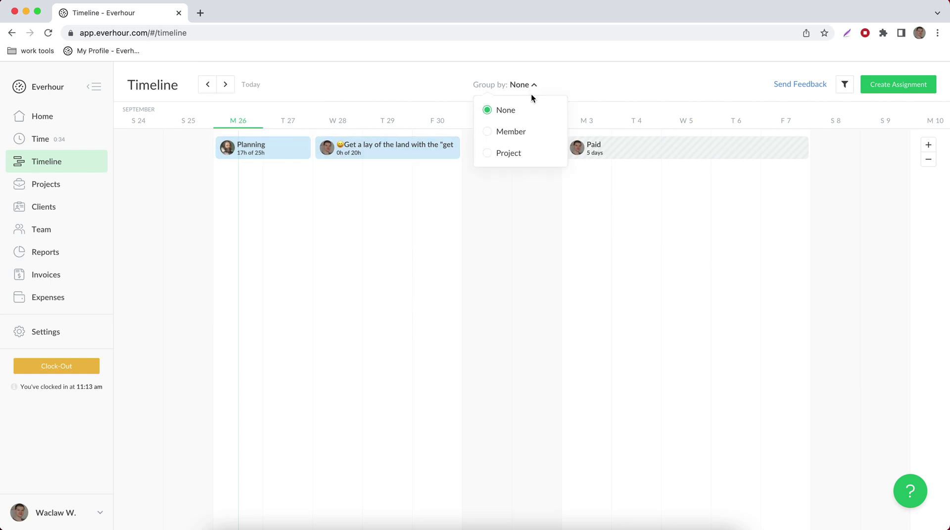
click(528, 132)
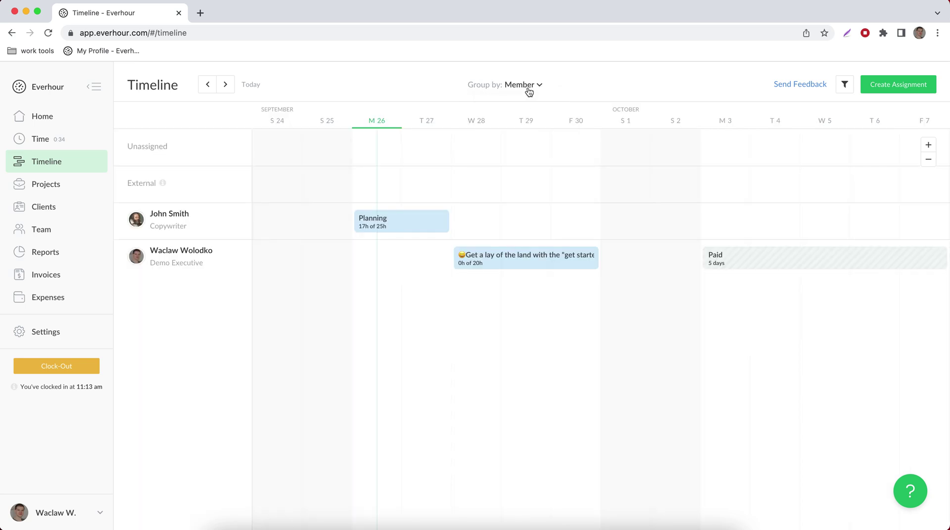
click(527, 88)
click(503, 153)
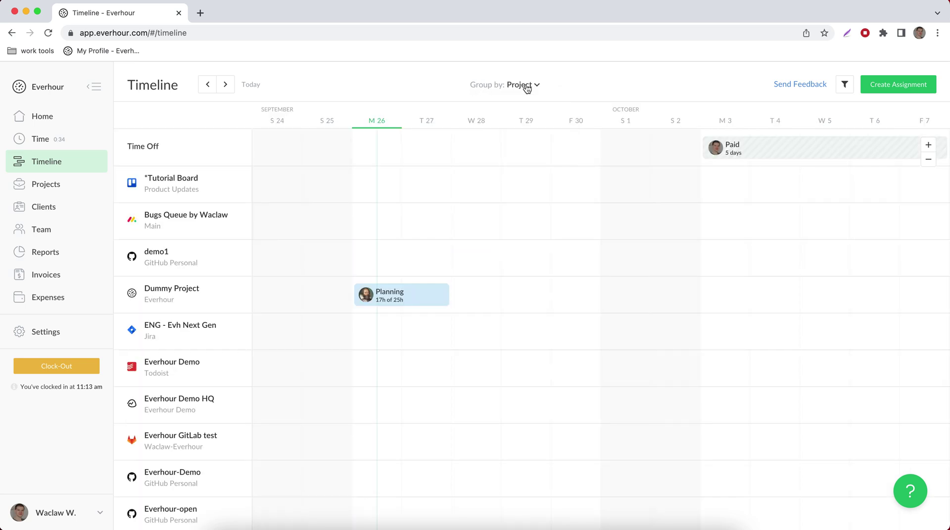
click(522, 85)
click(523, 109)
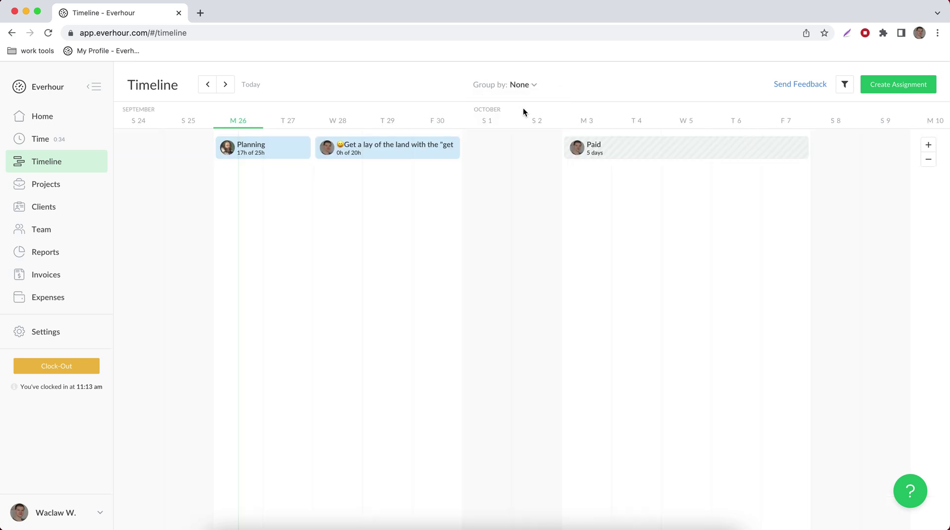
click(78, 187)
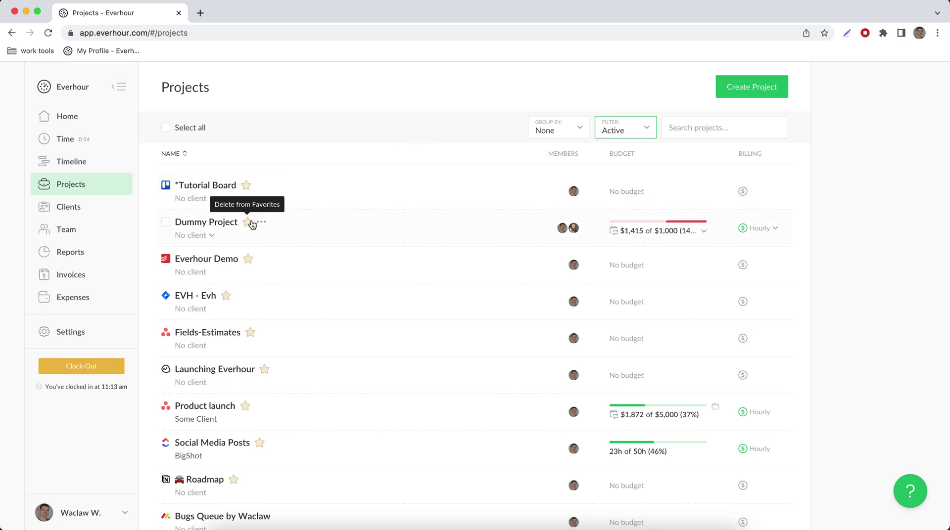
click(543, 137)
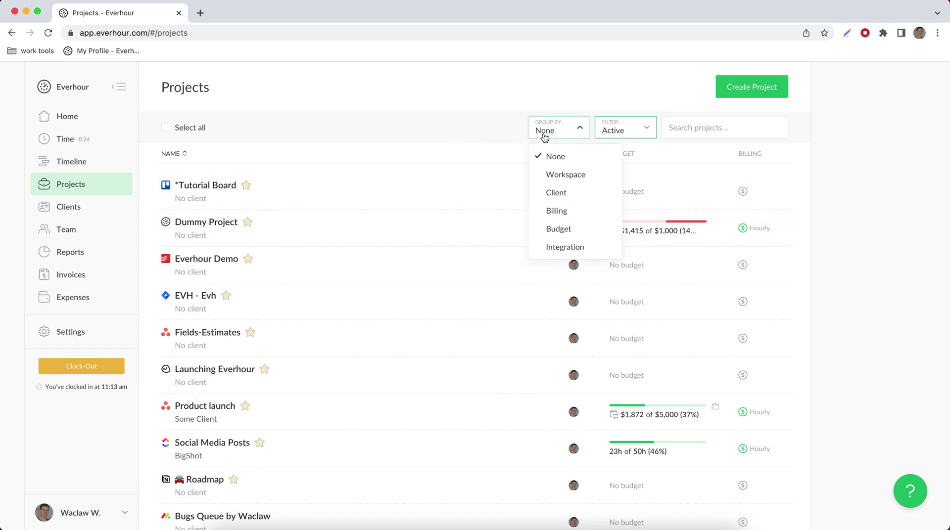
click(600, 137)
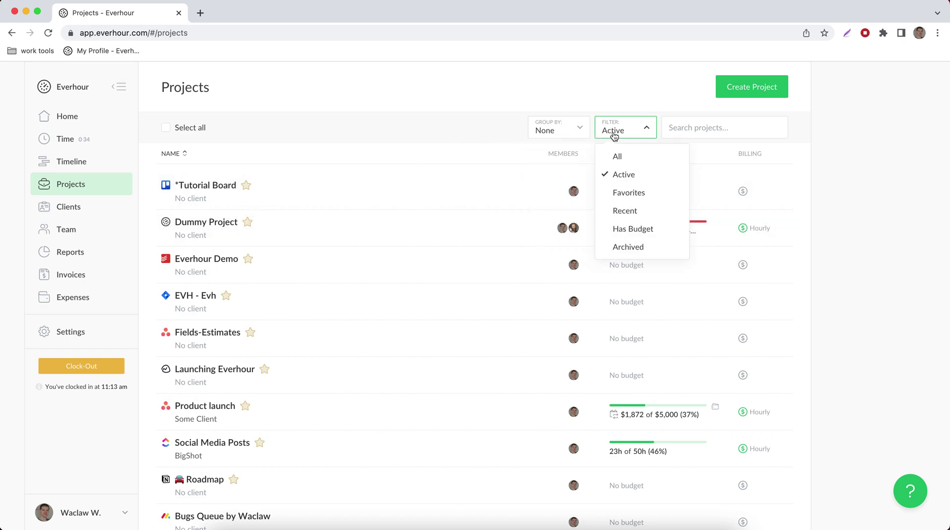
click(487, 130)
mouse_move(666, 233)
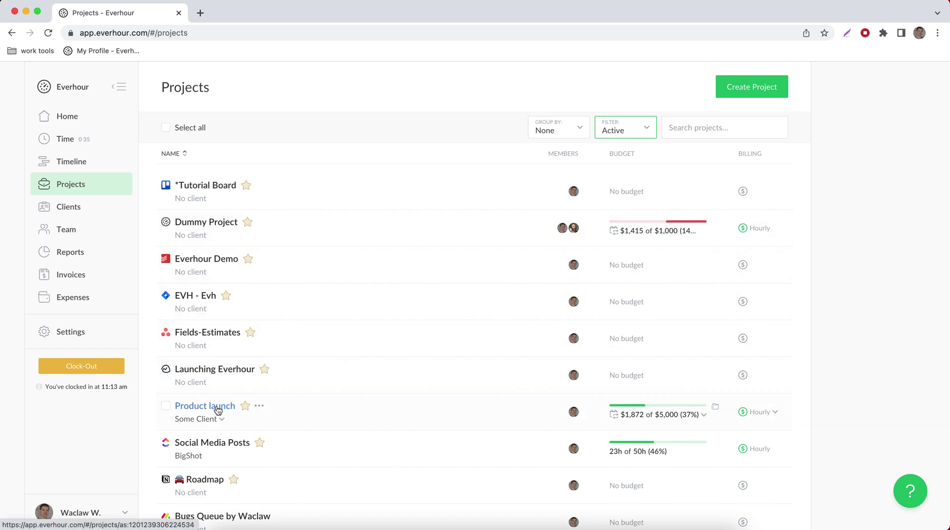
click(227, 407)
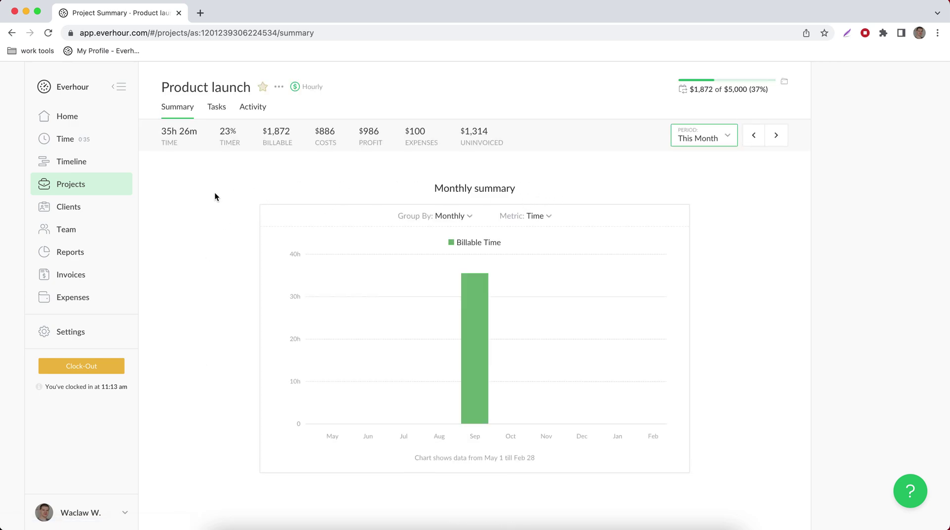
click(102, 187)
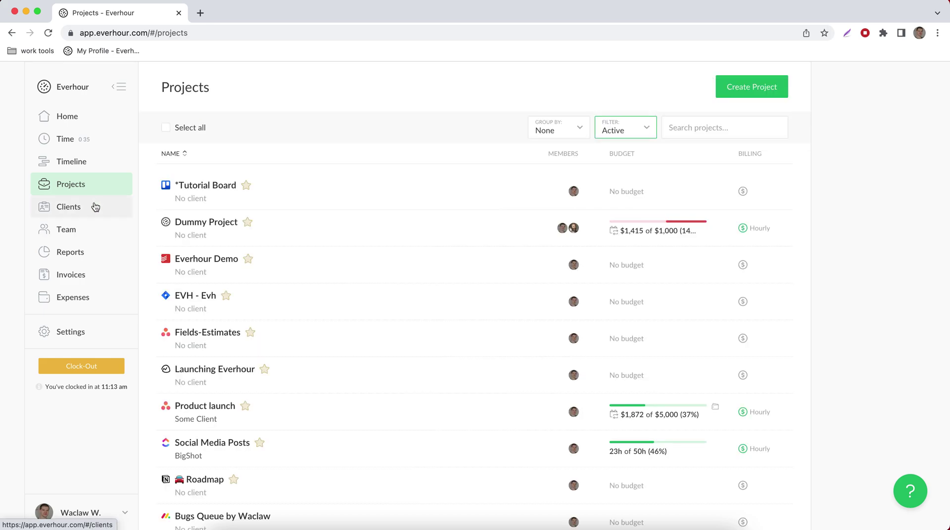
Step: Browse the Clients list, then open Team Timers showing running timers of 2:56 and 0:47
click(95, 209)
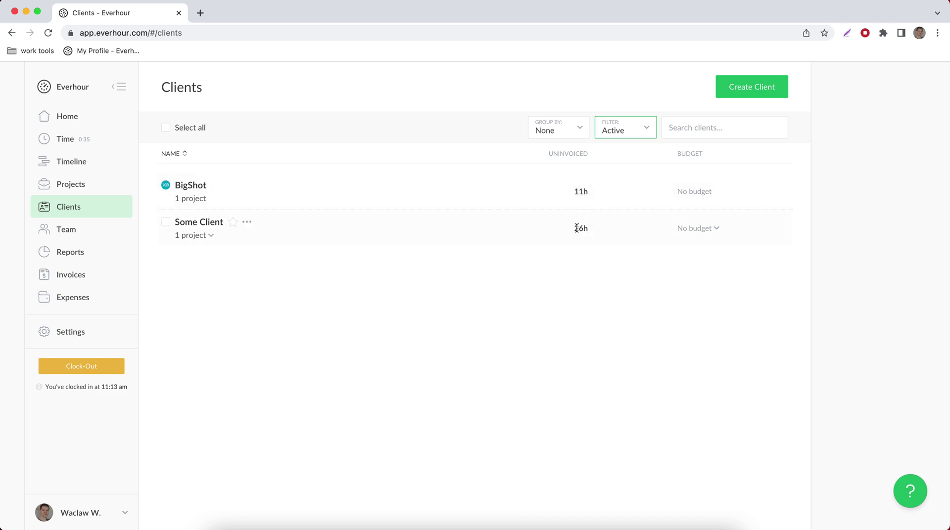
click(98, 238)
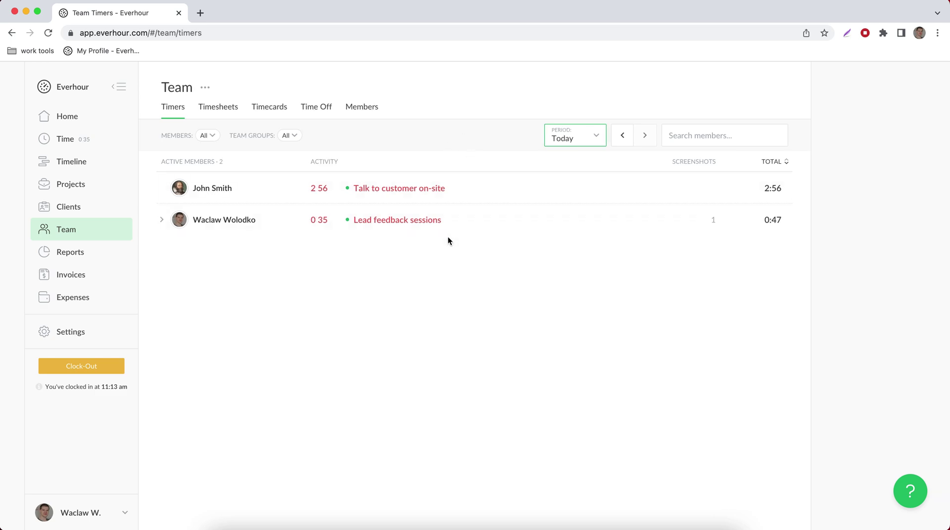
Step: Stop the second member's Lead feedback sessions timer, then show the team's weekly Timesheets
mouse_move(449, 223)
click(449, 223)
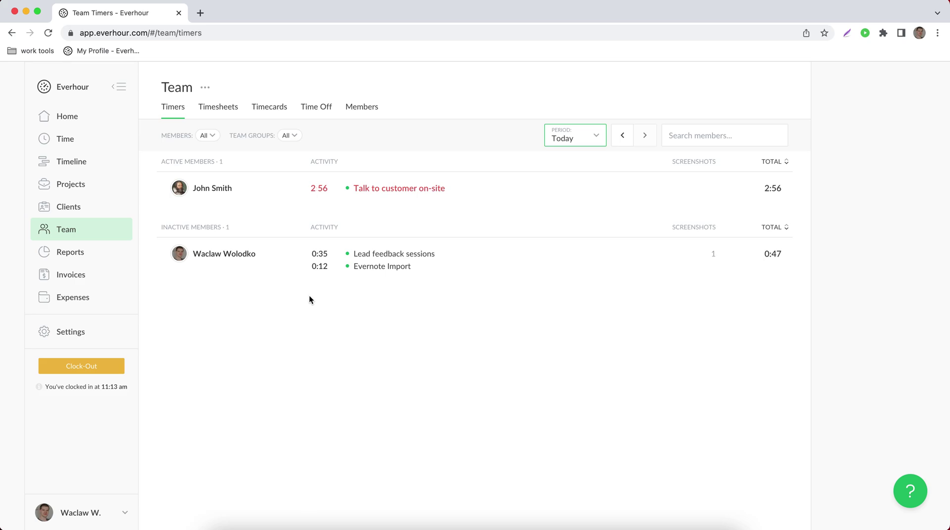
click(223, 114)
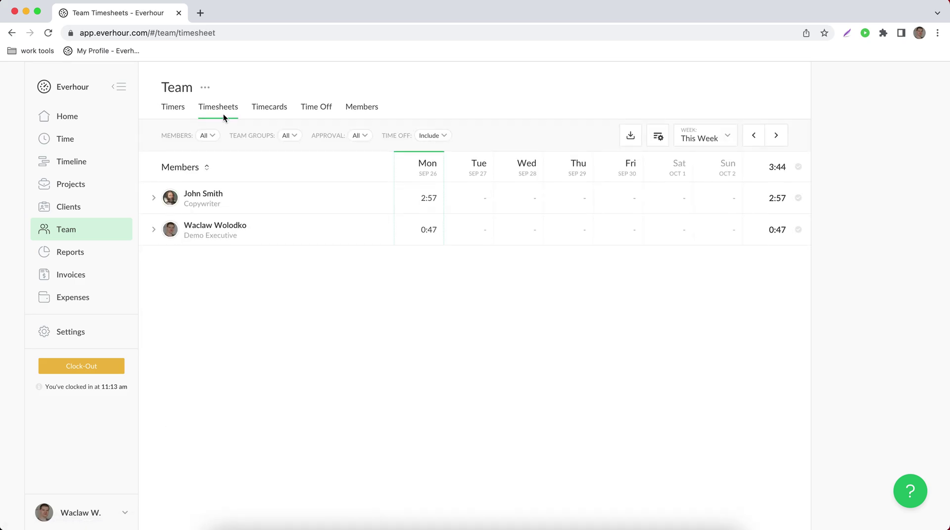
Step: Expand the first member's timesheet tasks, briefly check the second member's, then switch to Timecards
click(154, 198)
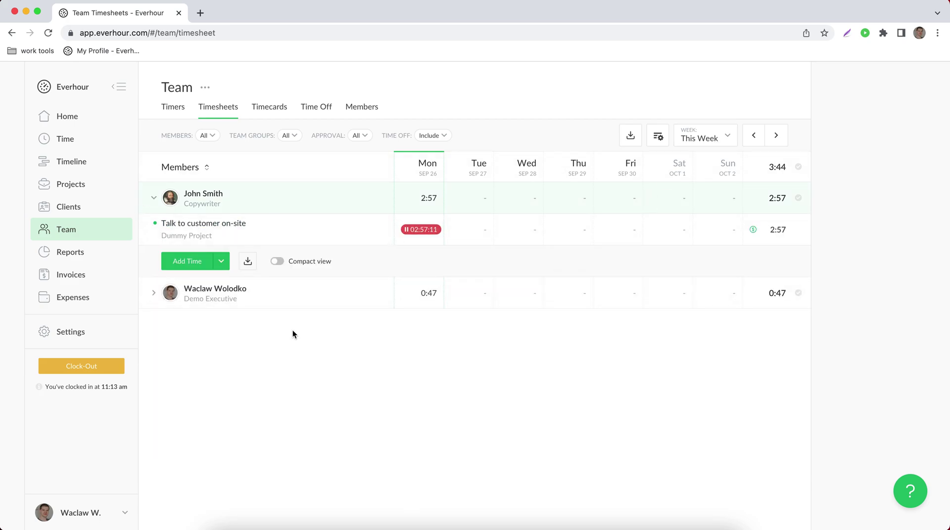
click(155, 294)
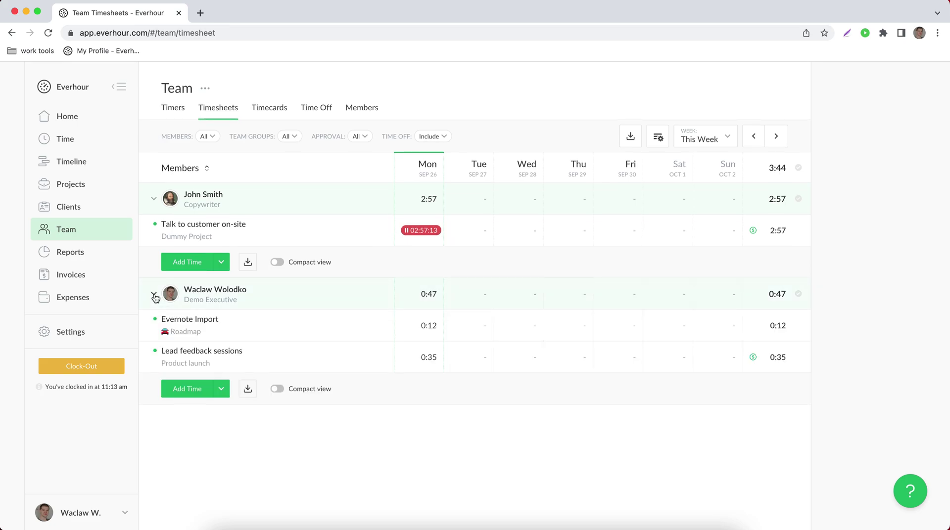
click(155, 296)
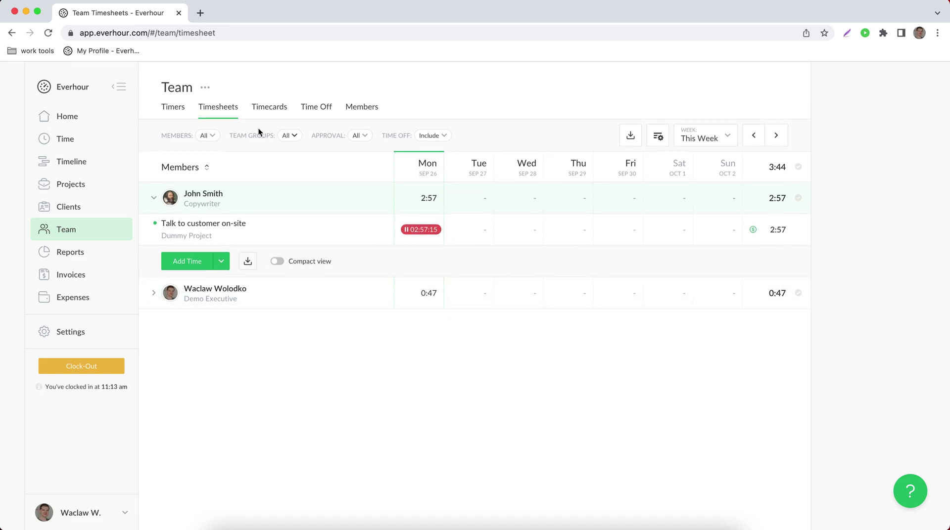
click(268, 116)
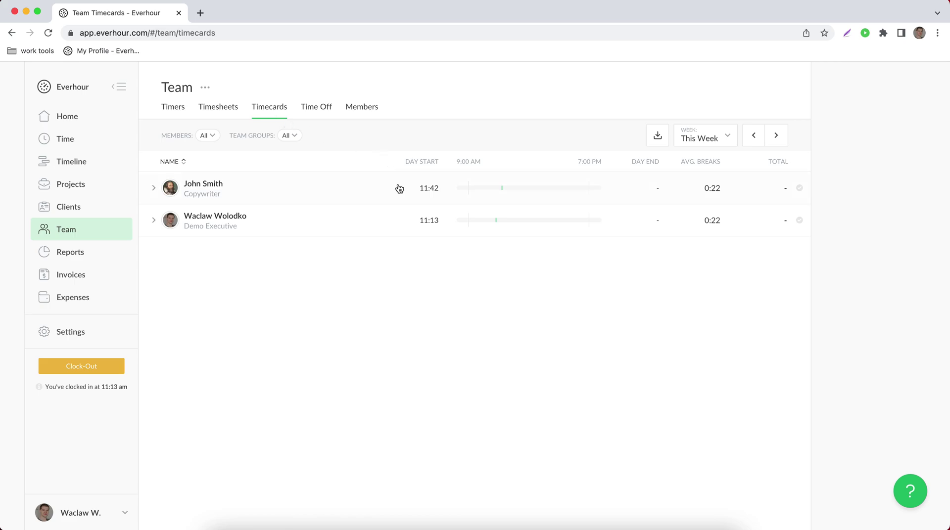
Step: Check the first member's daily clock-ins, then show Time Off with 5 paid and 2 sick days
click(153, 188)
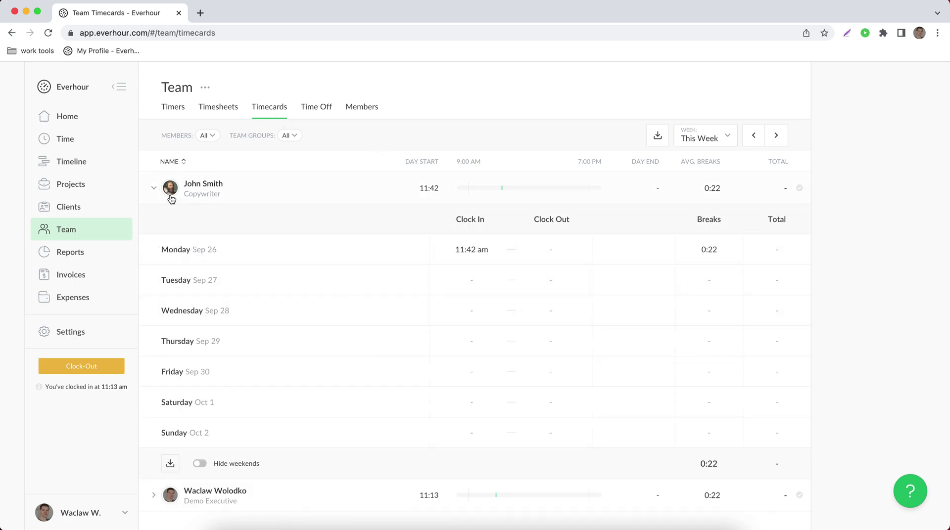
click(154, 188)
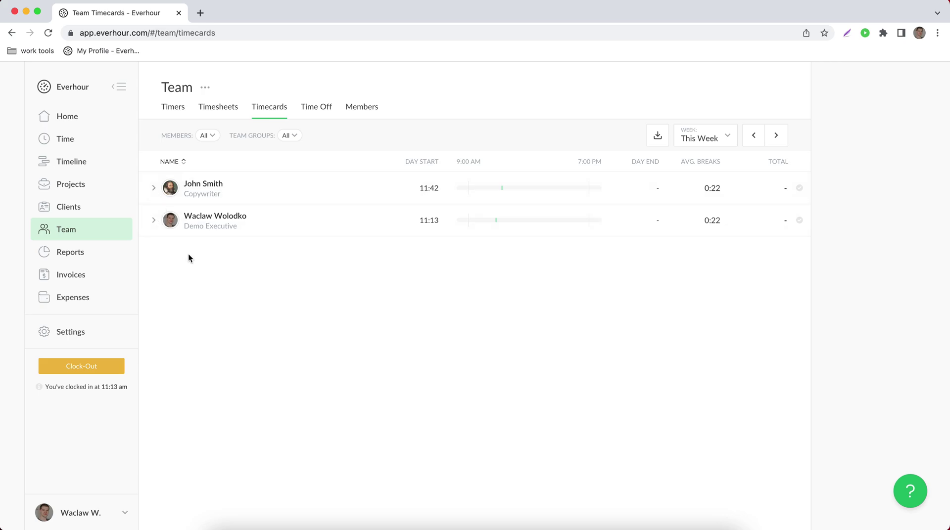
click(317, 108)
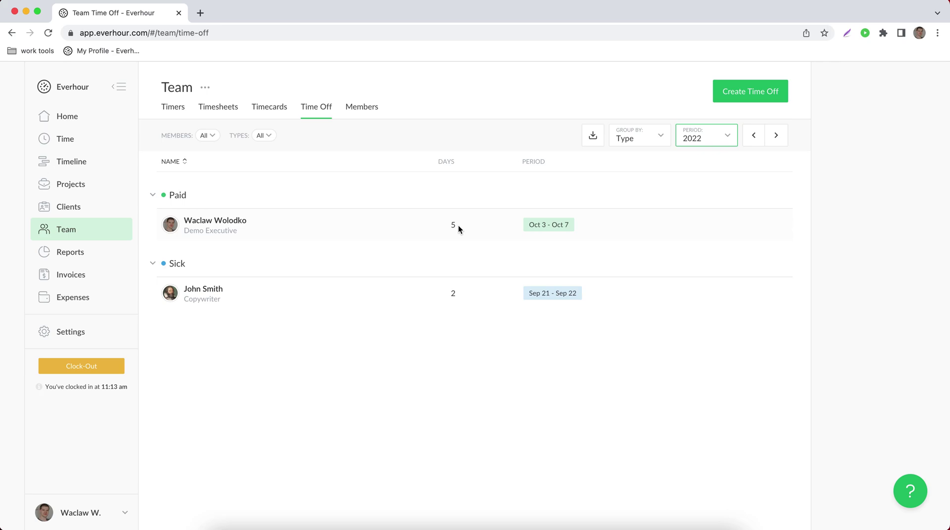
Step: Show the Team Members list with both members at $50.00 rate, $25.00 cost and 35h capacity
click(364, 110)
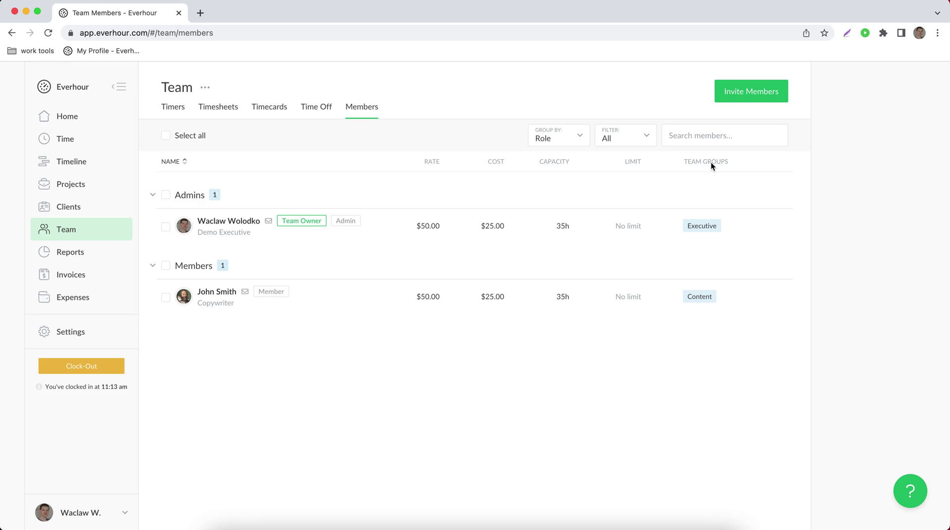
Step: Go to Reports and start a new custom report
click(95, 252)
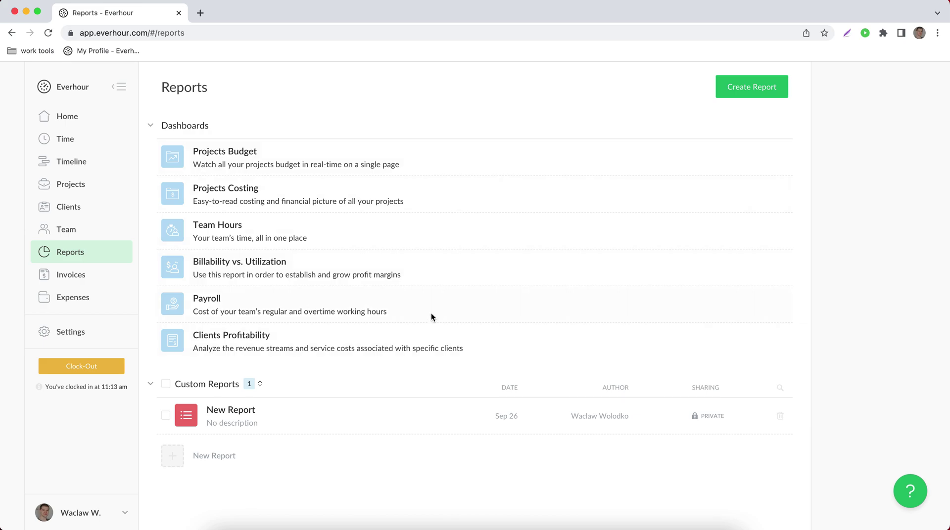
click(751, 88)
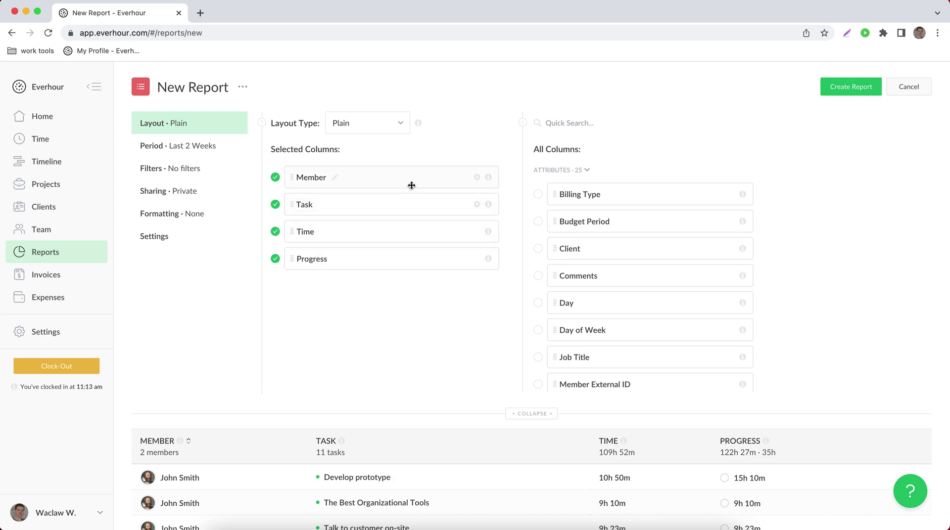
Step: Add Project as a column in the new report
scroll(643, 244, down, 3)
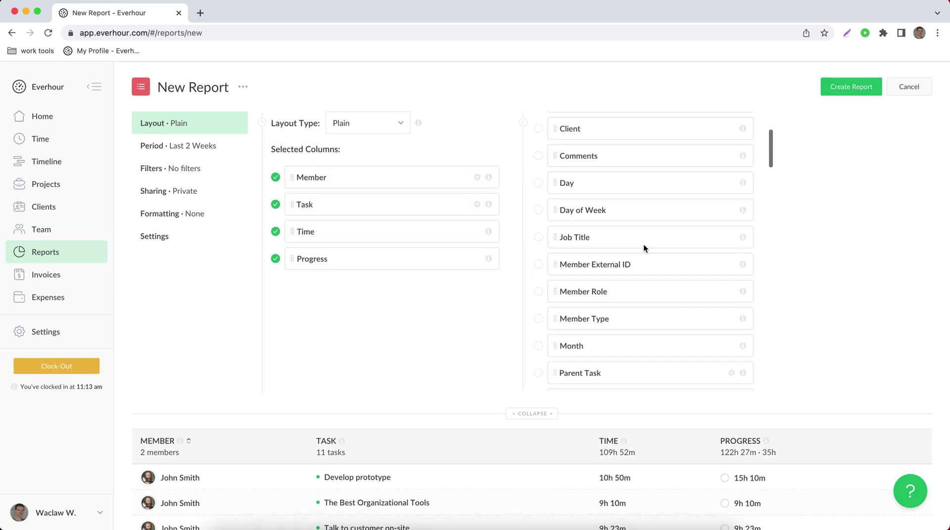
scroll(643, 244, down, 3)
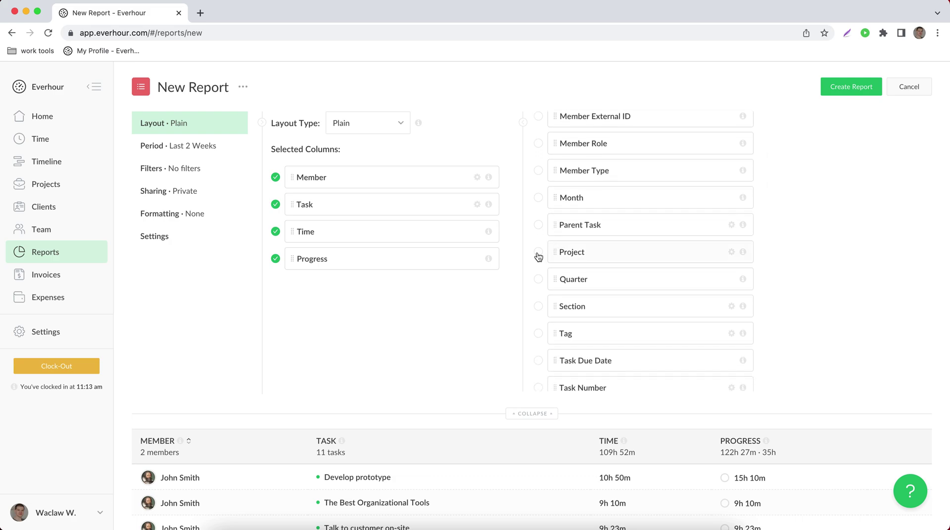
click(538, 257)
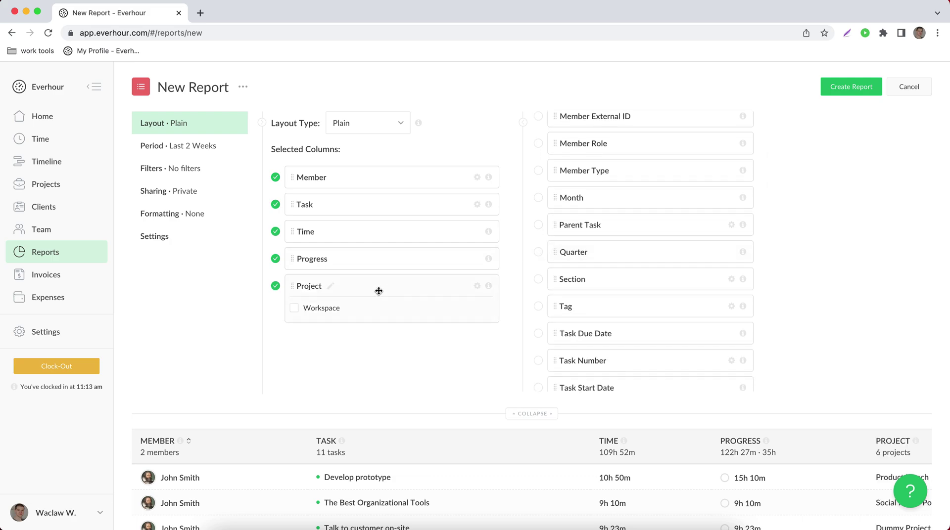
Step: Show each task's project in the Task column and rename that column to 'Job'
click(478, 205)
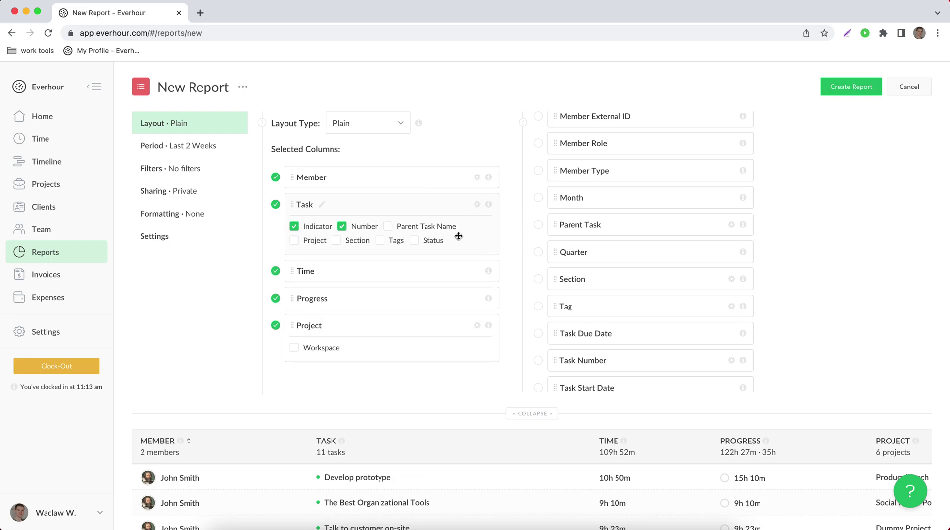
click(294, 242)
click(322, 205)
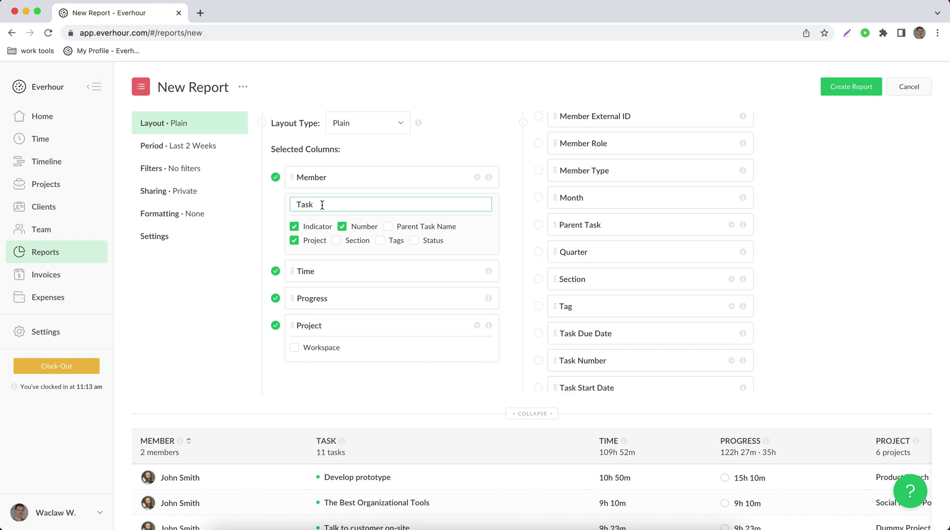
double_click(322, 204)
text(Job)
key(Return)
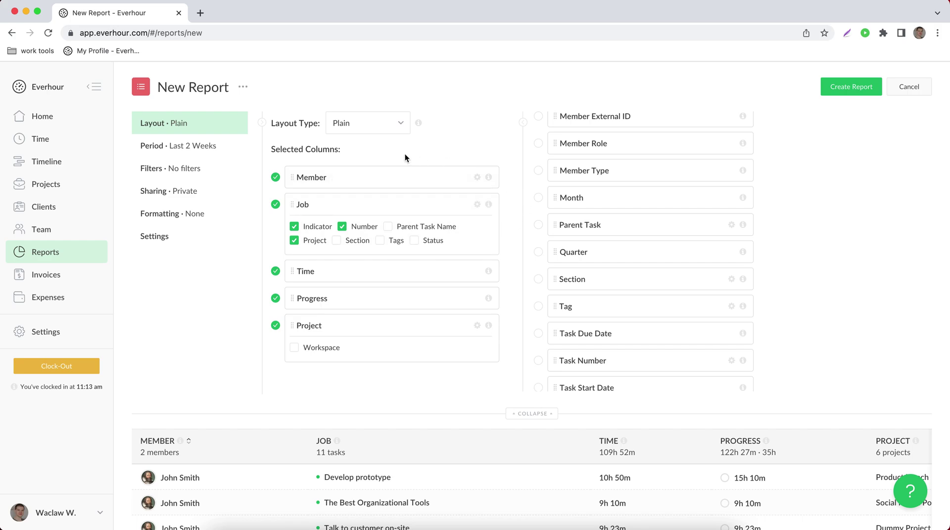
click(385, 128)
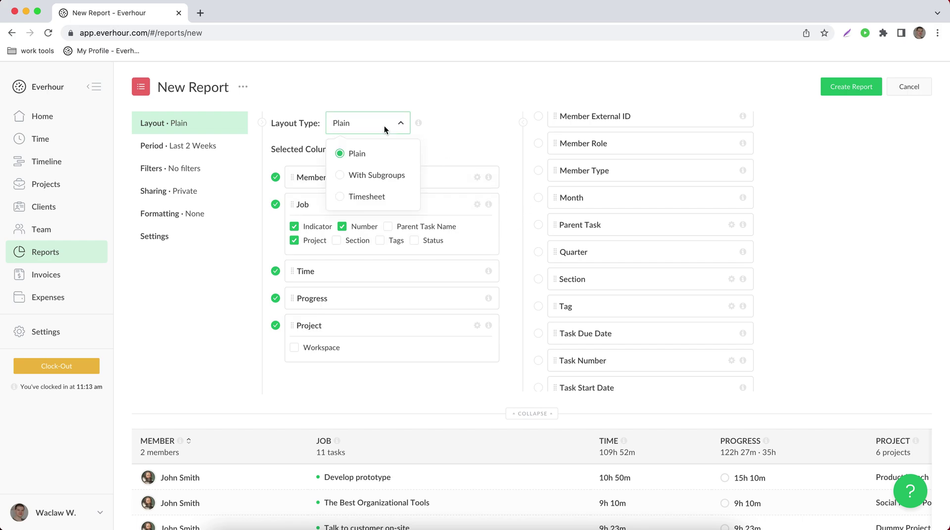
Step: Switch the report to the With Subgroups layout and scroll through the grouped table
click(380, 178)
scroll(380, 178, down, 1)
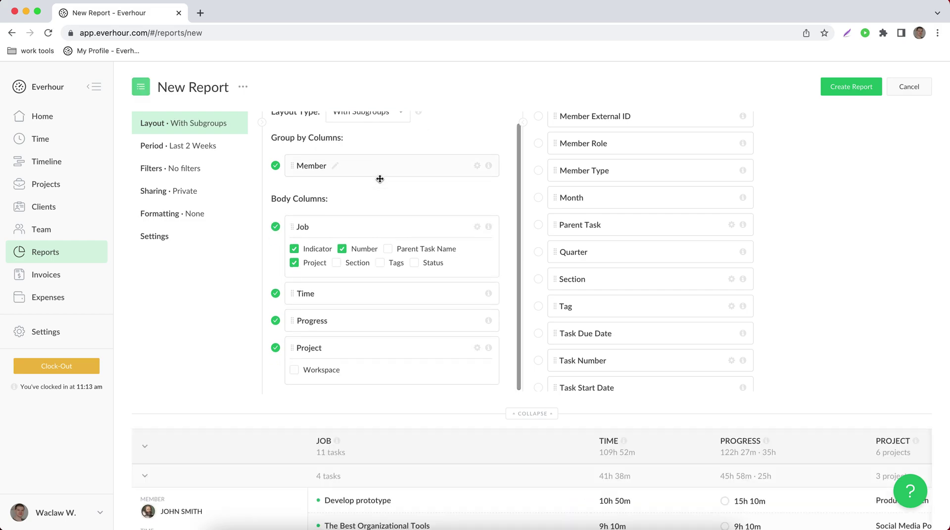
scroll(238, 290, down, 1)
scroll(245, 287, down, 5)
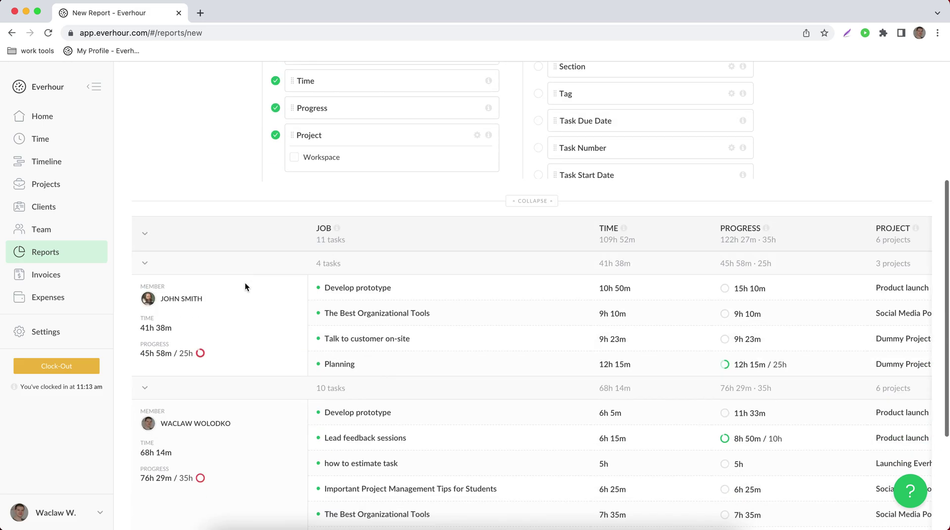
scroll(420, 440, up, 5)
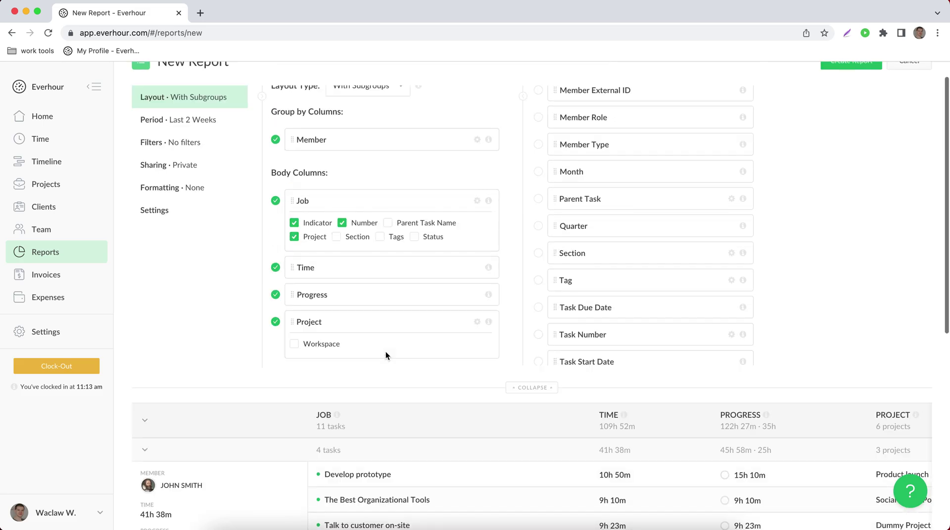
Step: Preview the Timesheet layout, then return the report to the Plain layout
click(383, 134)
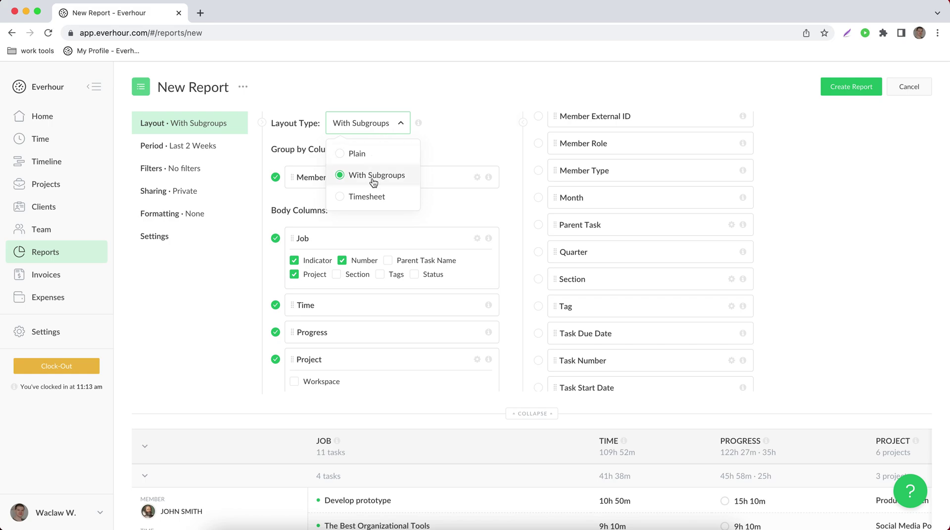
click(372, 191)
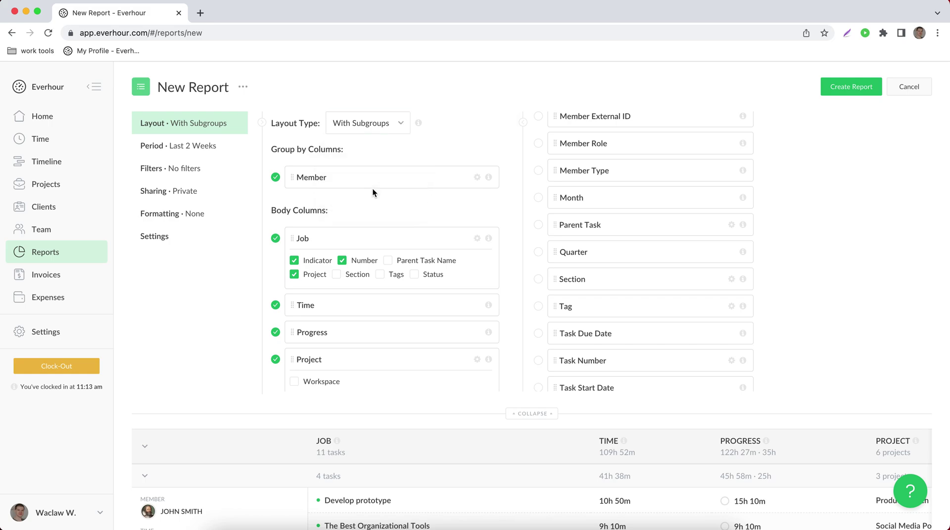
click(358, 129)
click(359, 148)
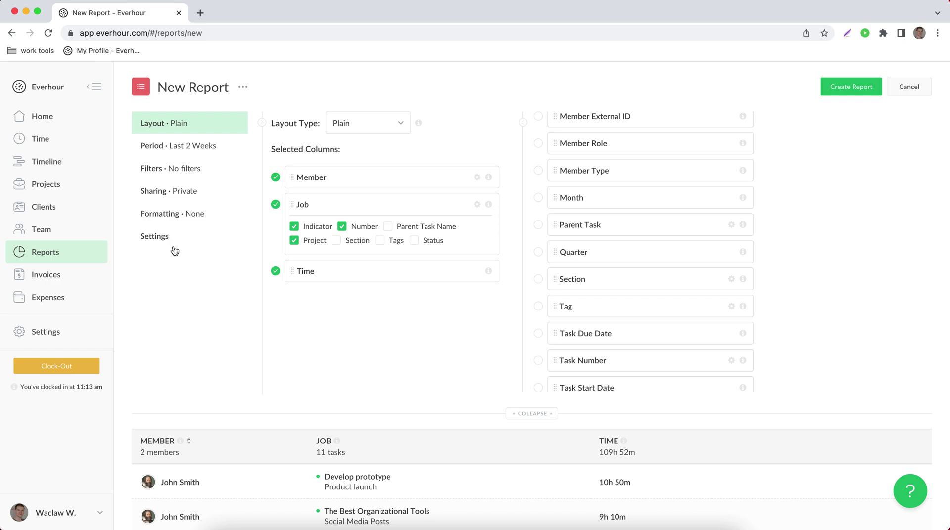
click(202, 147)
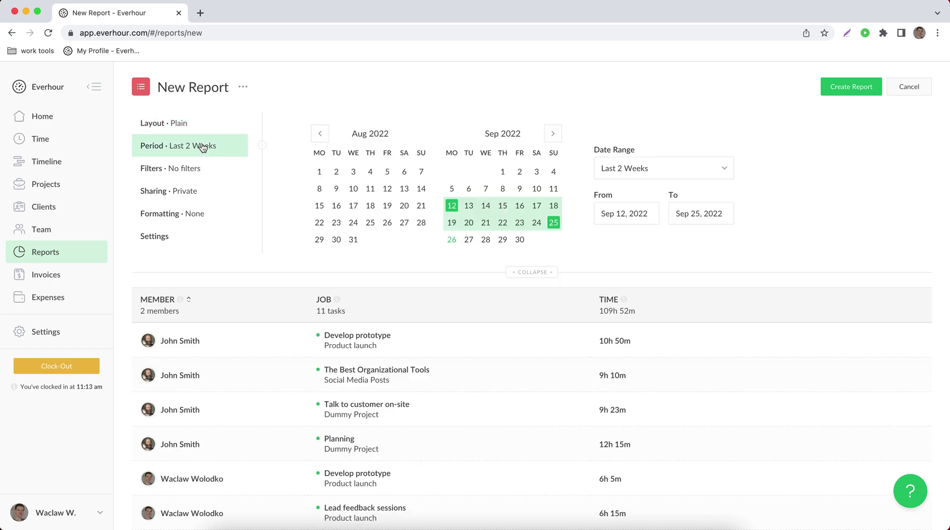
Step: Set the report period to This Month and review the Projects and Members filter lists
click(652, 168)
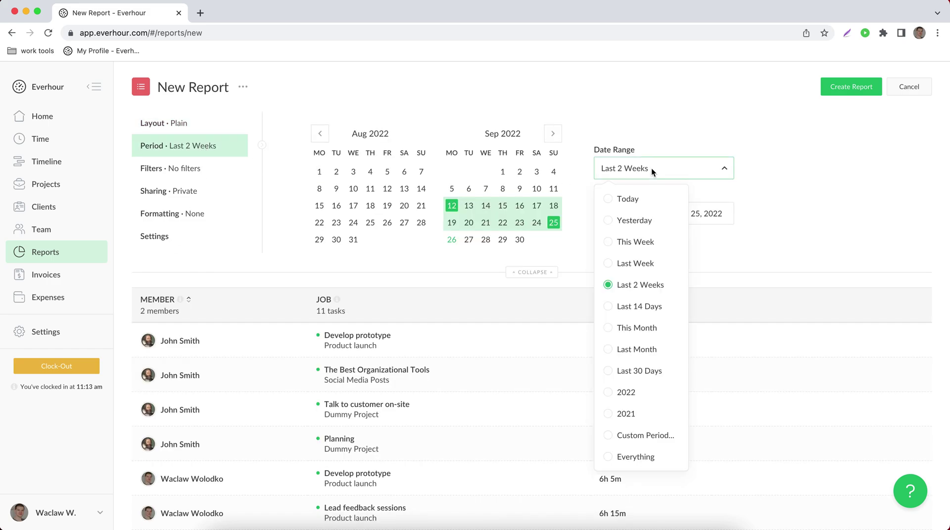
click(651, 329)
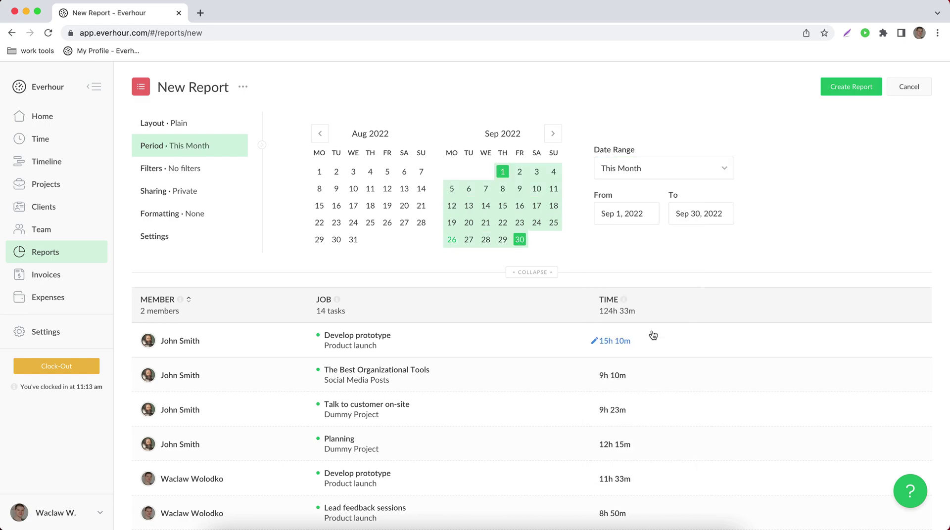
click(172, 170)
click(397, 236)
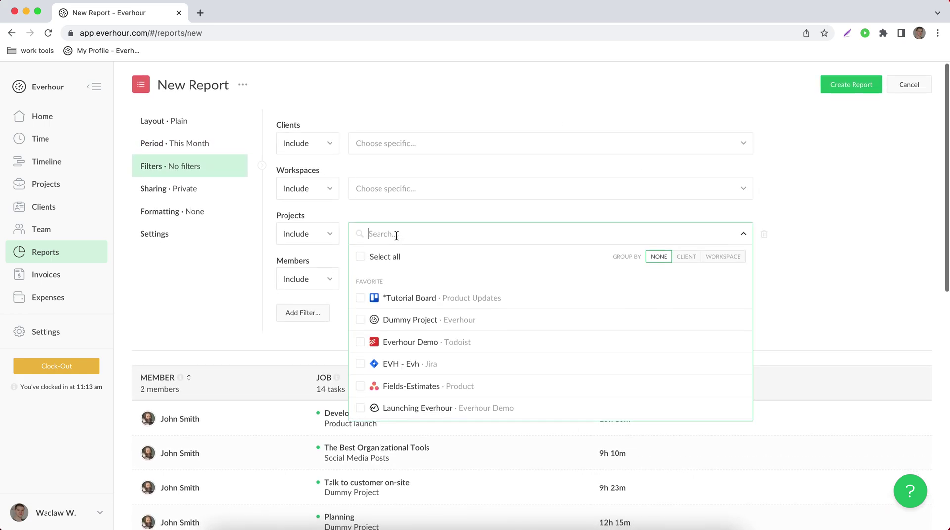
click(341, 334)
click(373, 282)
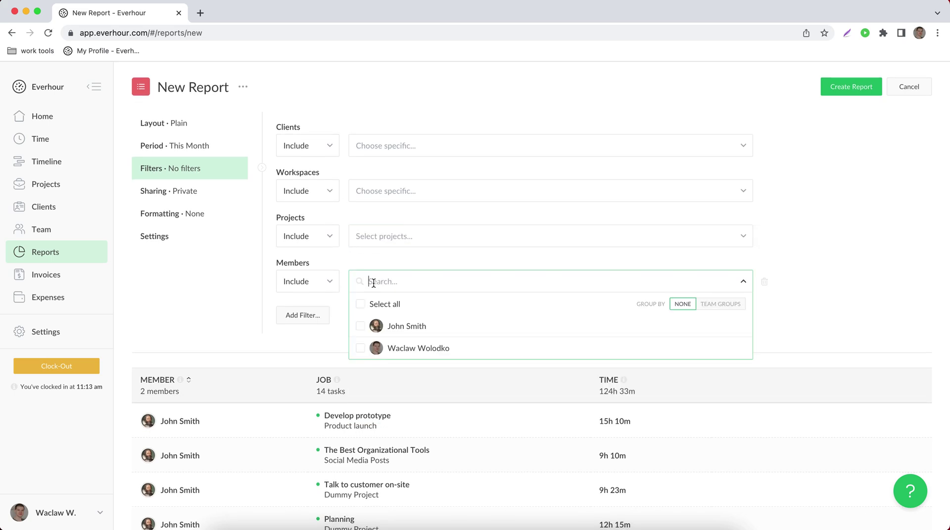
click(322, 344)
Step: Browse the extra filter types, then create the report
click(316, 319)
scroll(446, 295, down, 2)
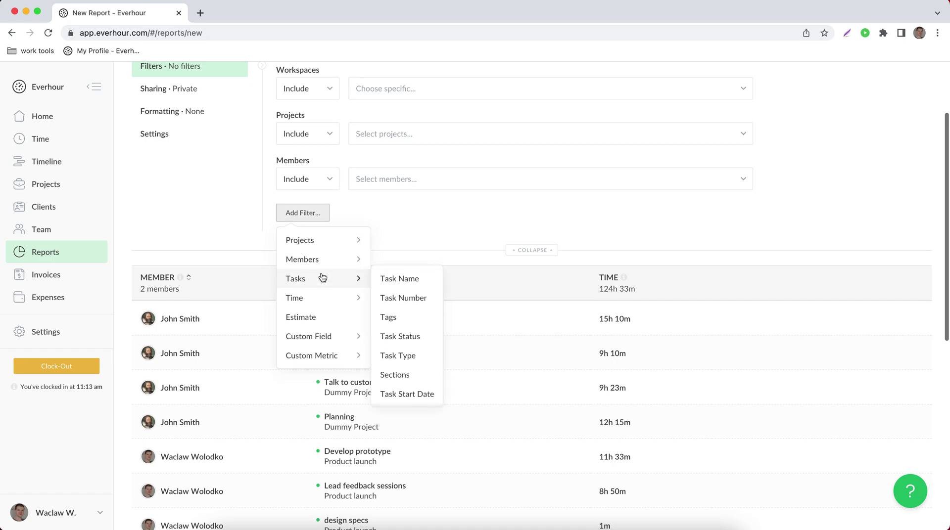
mouse_move(322, 240)
click(508, 214)
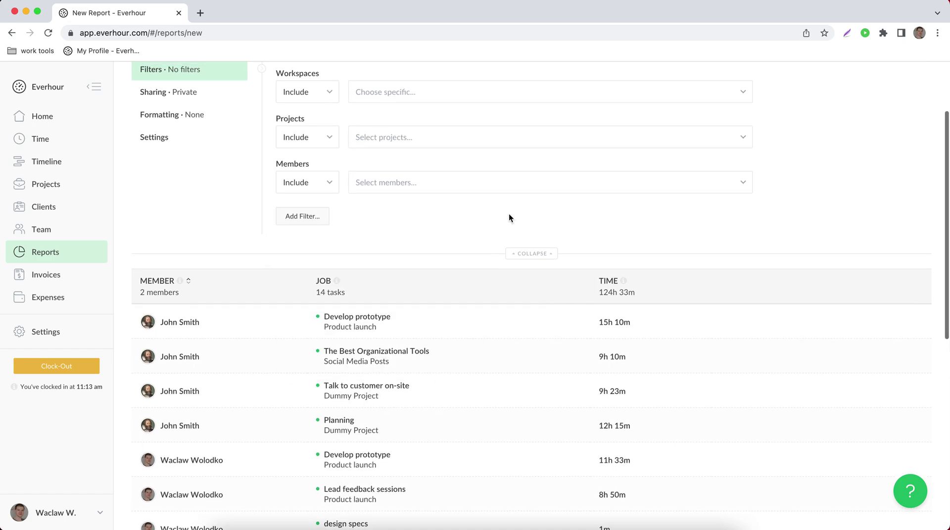
scroll(509, 214, up, 2)
click(862, 90)
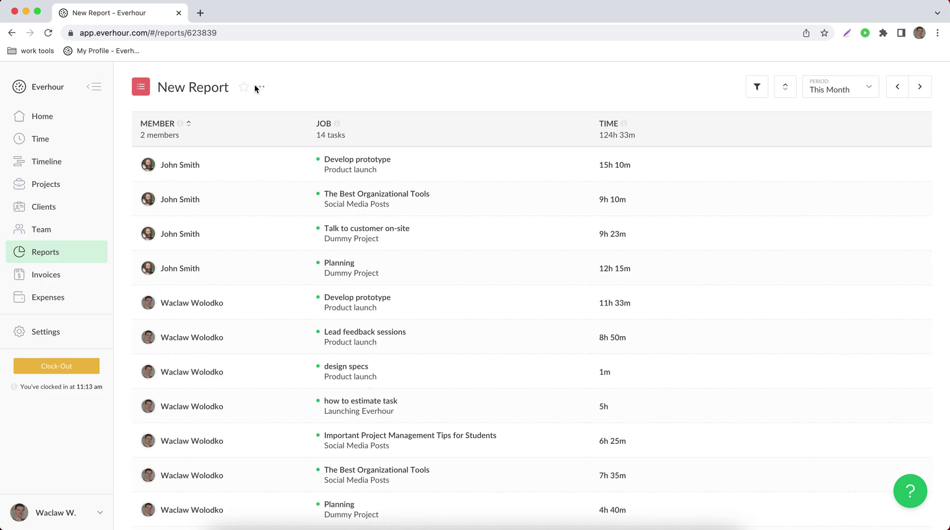
click(264, 89)
mouse_move(314, 219)
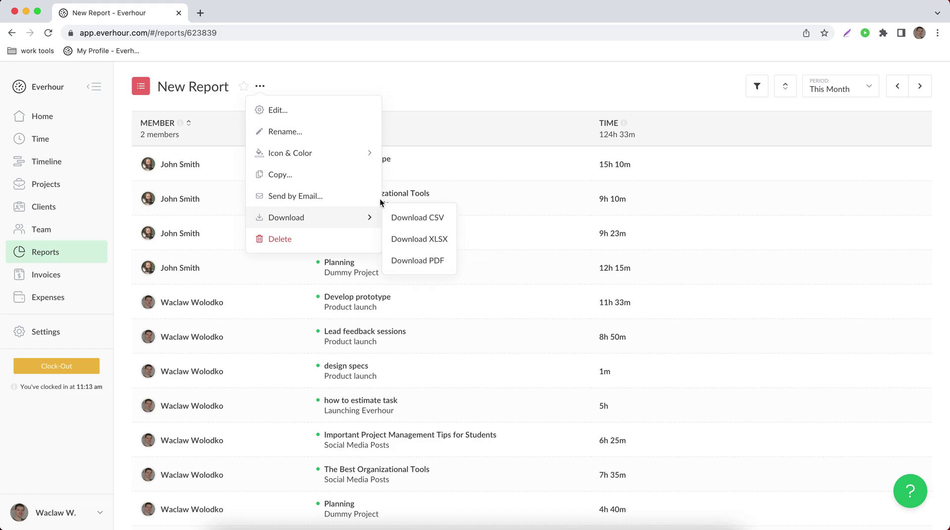
click(284, 197)
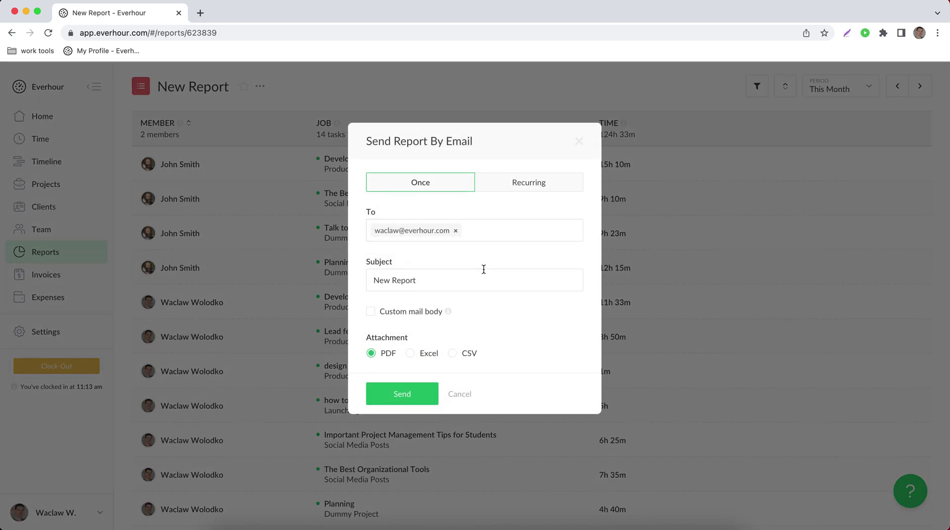
click(529, 186)
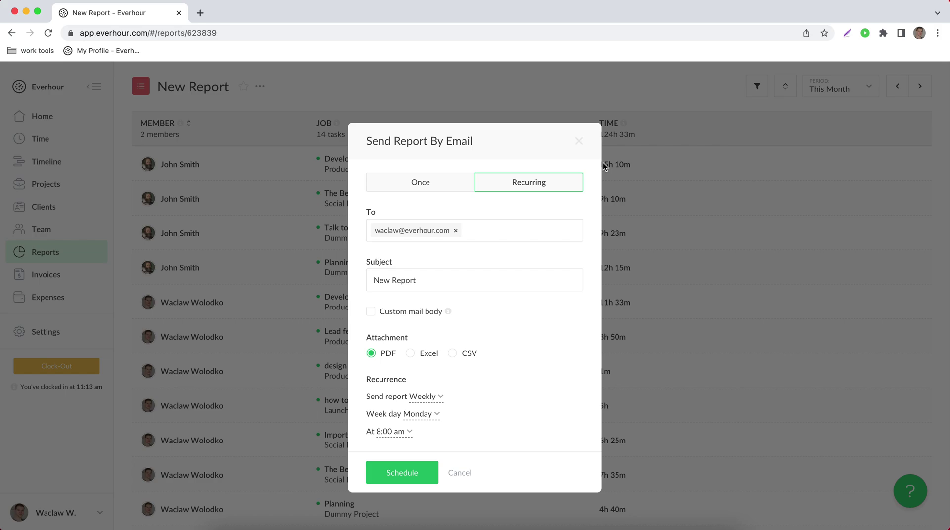
click(579, 143)
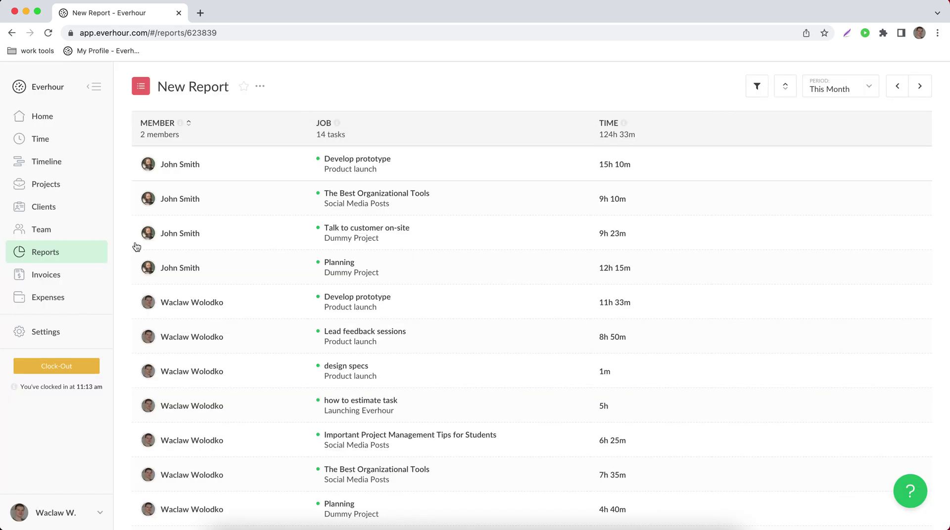
click(67, 281)
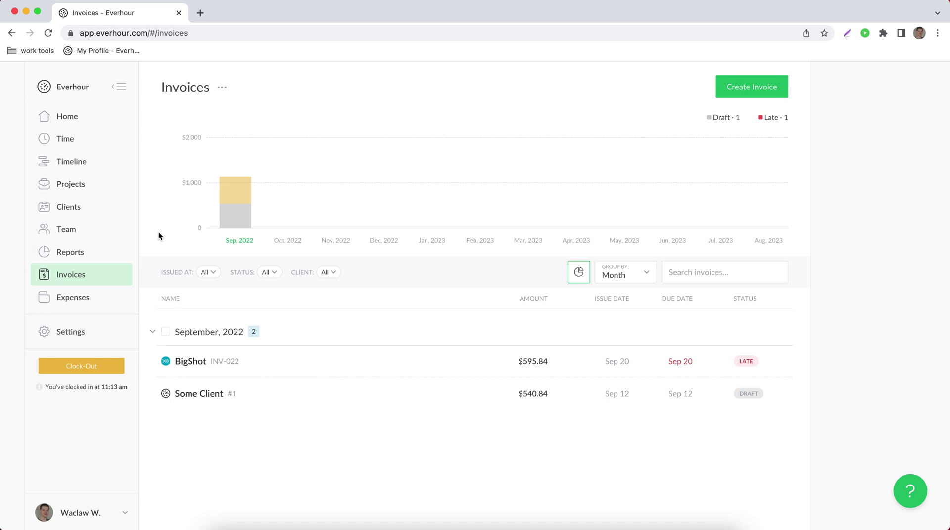
Step: Open the extra options menu next to the Invoices title
click(222, 92)
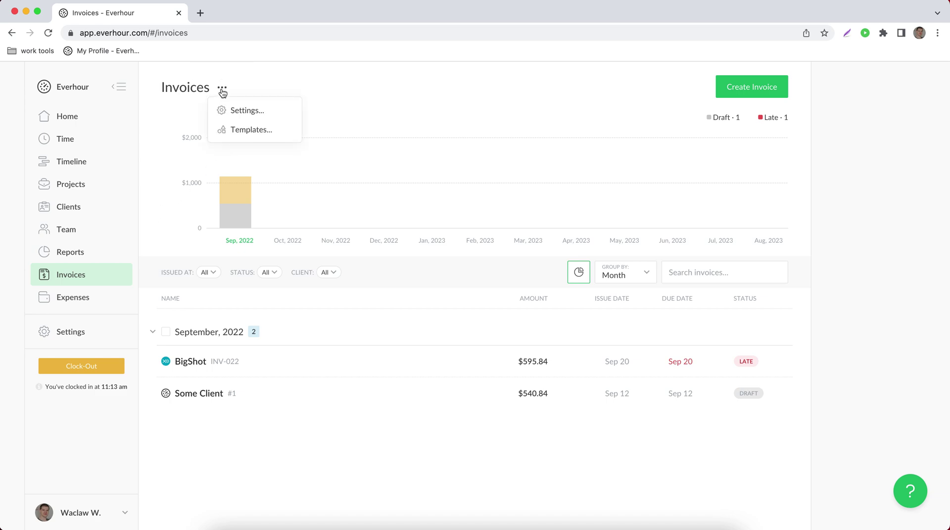
Step: Open Template 1 from the invoice templates list
click(254, 132)
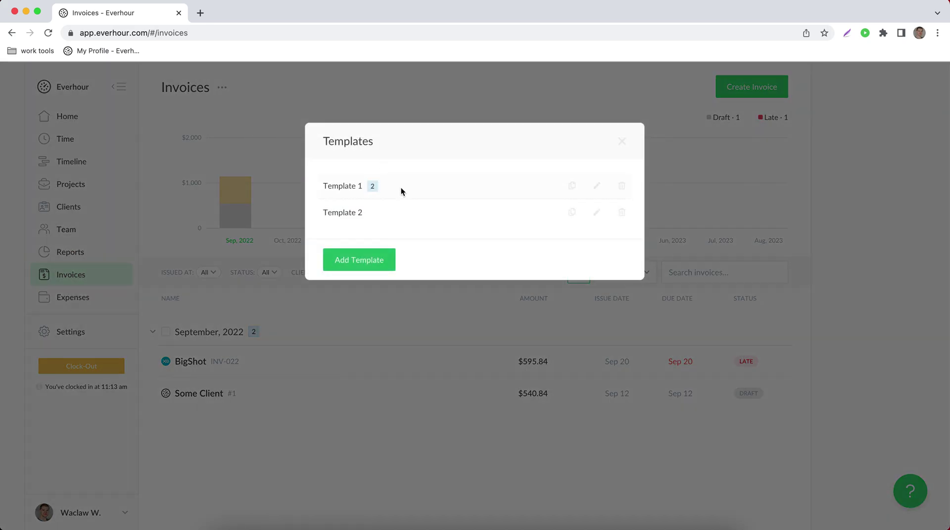
click(357, 187)
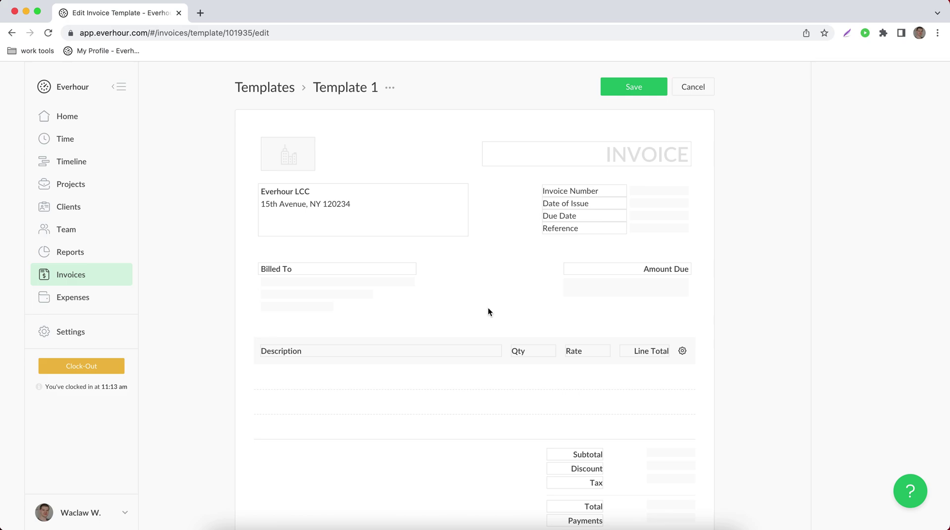
scroll(459, 277, down, 3)
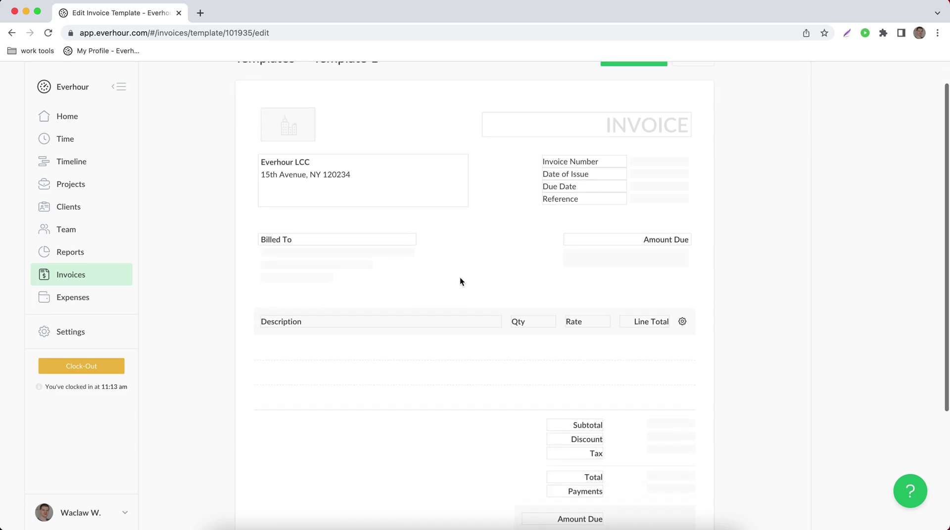
Step: Check the line items' Display Columns options, then cancel out of the template editor
click(682, 287)
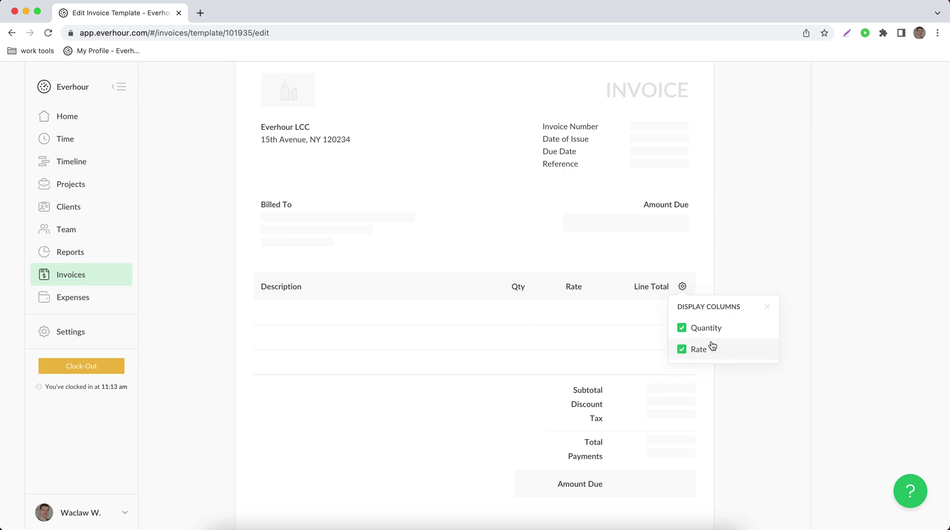
click(774, 312)
scroll(447, 250, up, 3)
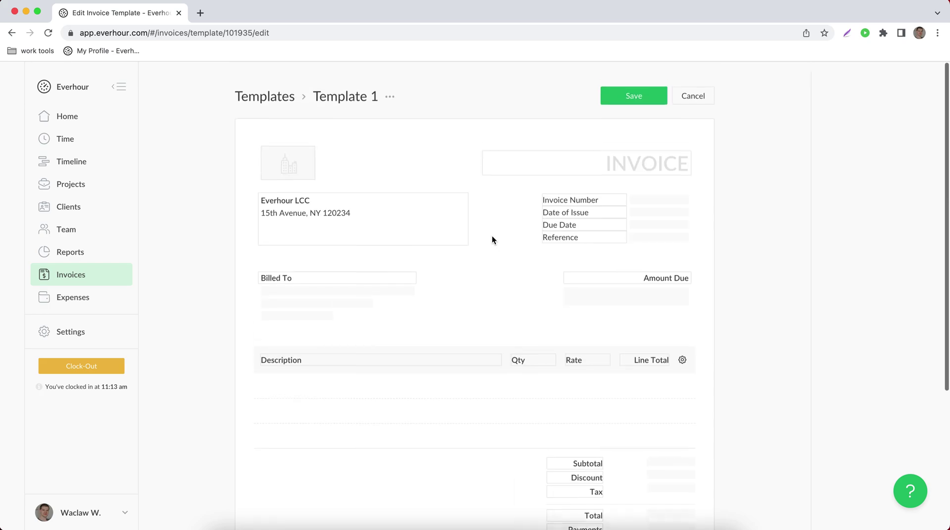
click(698, 95)
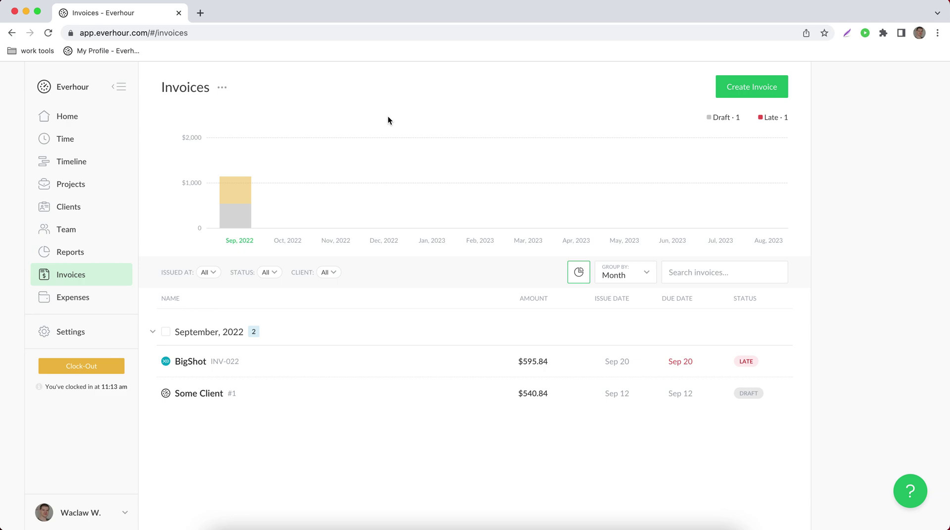
Step: Create a new invoice billed to client BigShot
click(750, 88)
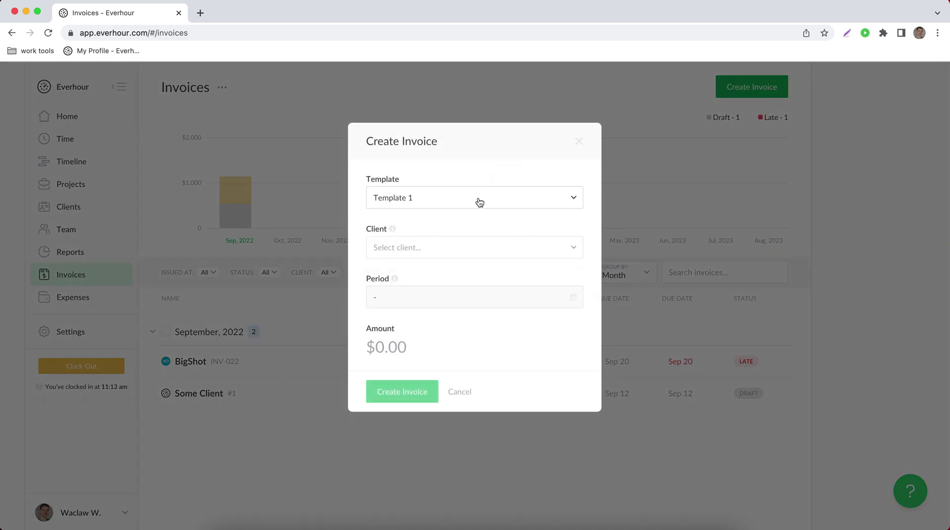
click(436, 252)
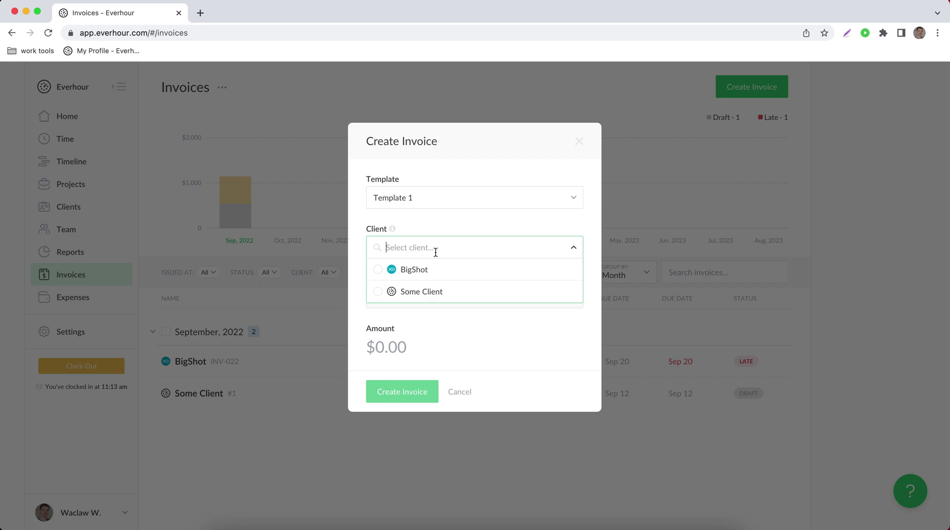
click(441, 274)
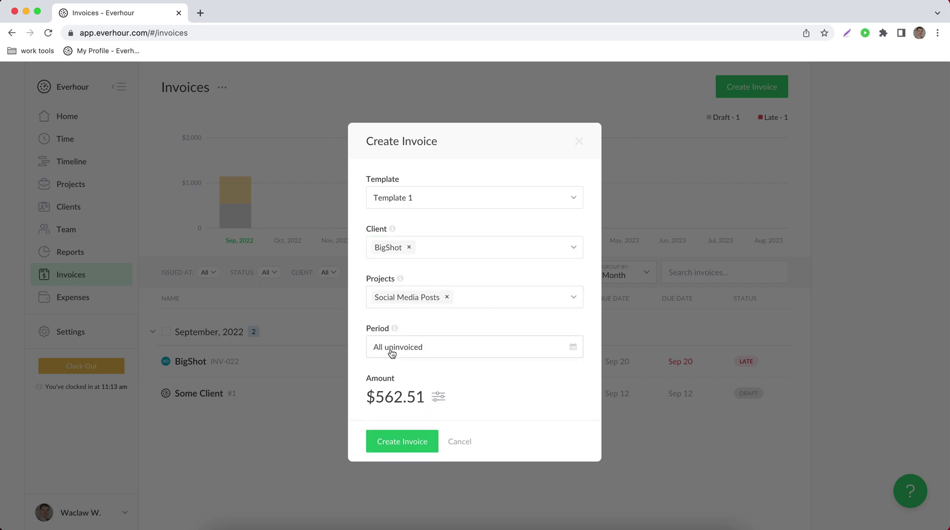
click(412, 448)
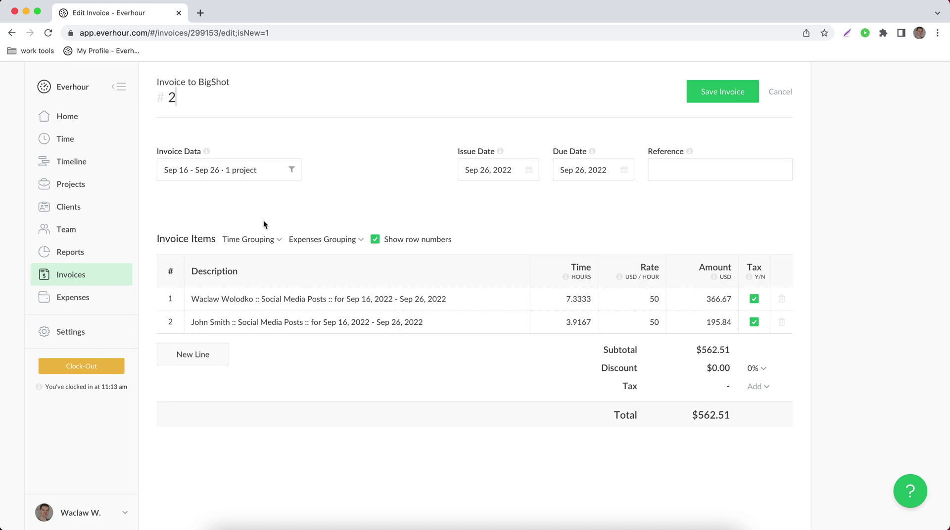
Step: Group BigShot invoice lines by member and %TASK%, save the $562.52 draft, and return to Invoices
click(263, 240)
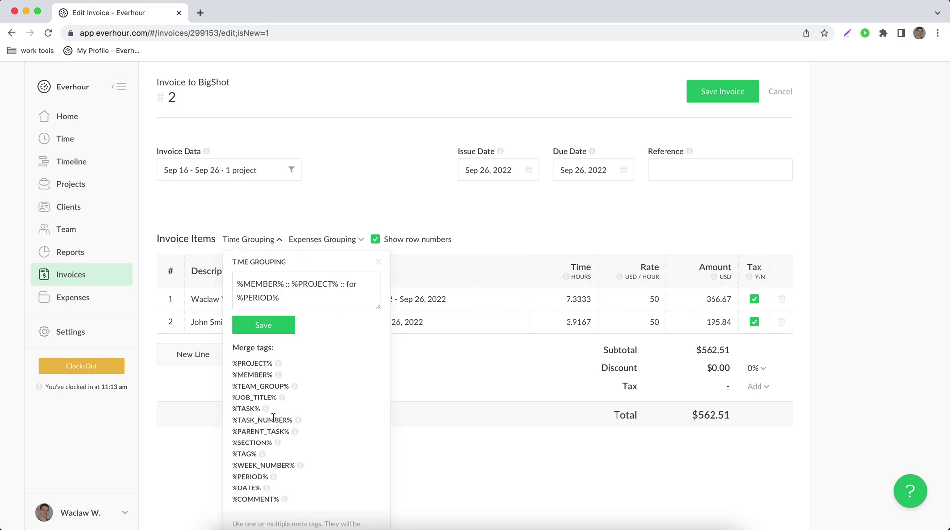
scroll(242, 410, down, 1)
triple_click(242, 410)
key(ctrl+c)
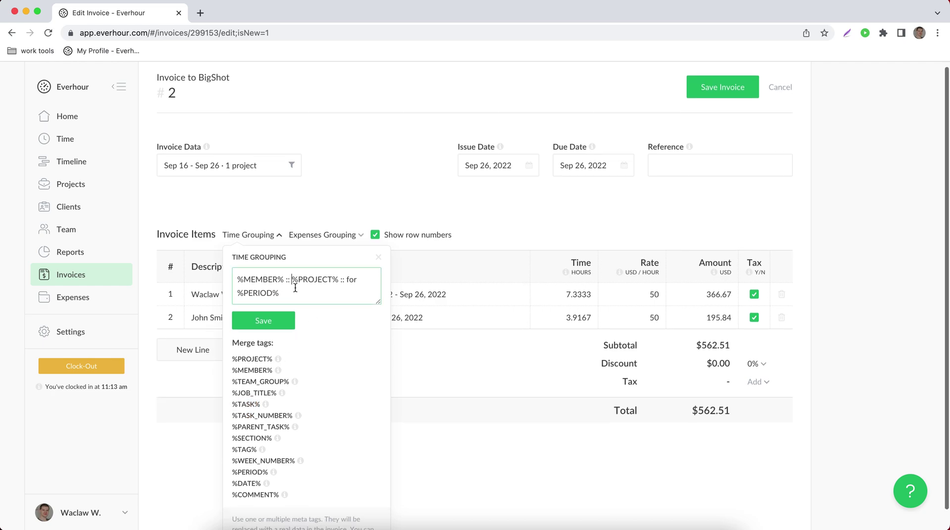
drag(291, 280, 302, 300)
key(ctrl+v)
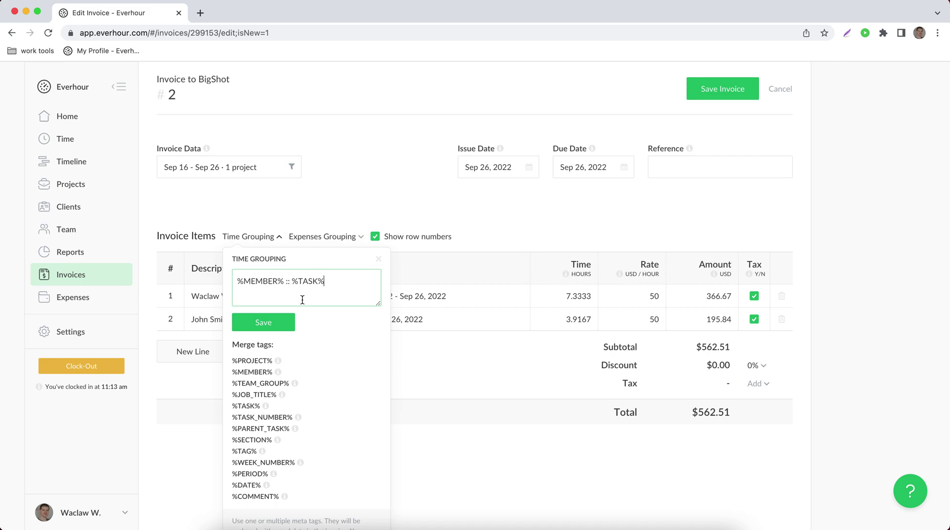
click(281, 325)
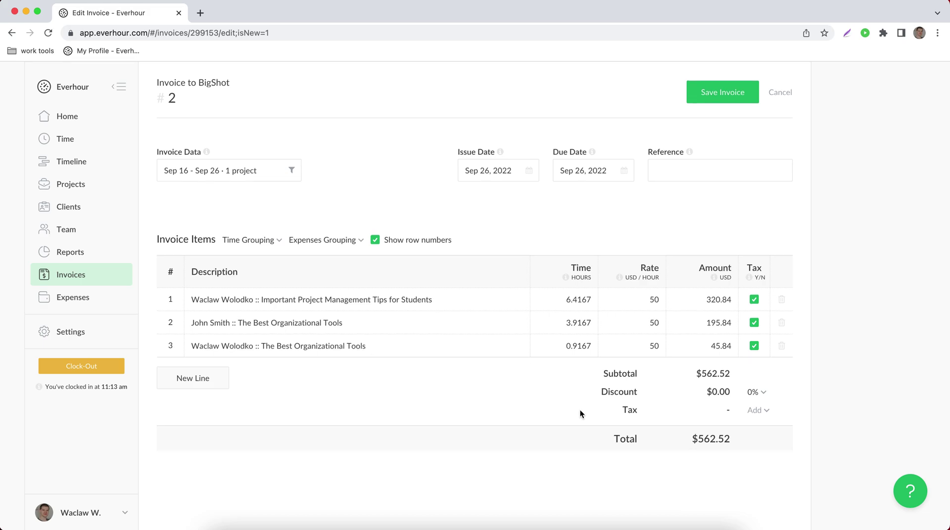
click(715, 99)
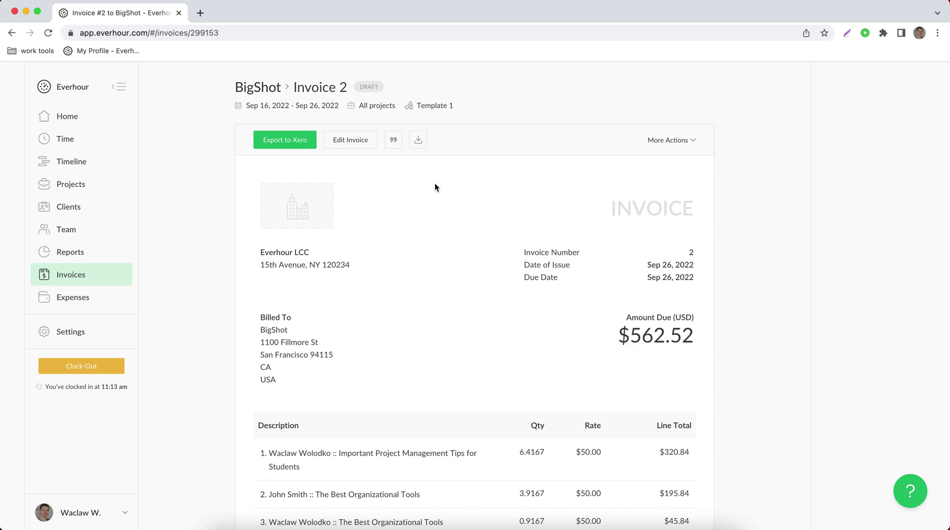
click(87, 275)
Step: Open Some Client's Invoice 1 and look at the Add Payment form without saving
click(197, 424)
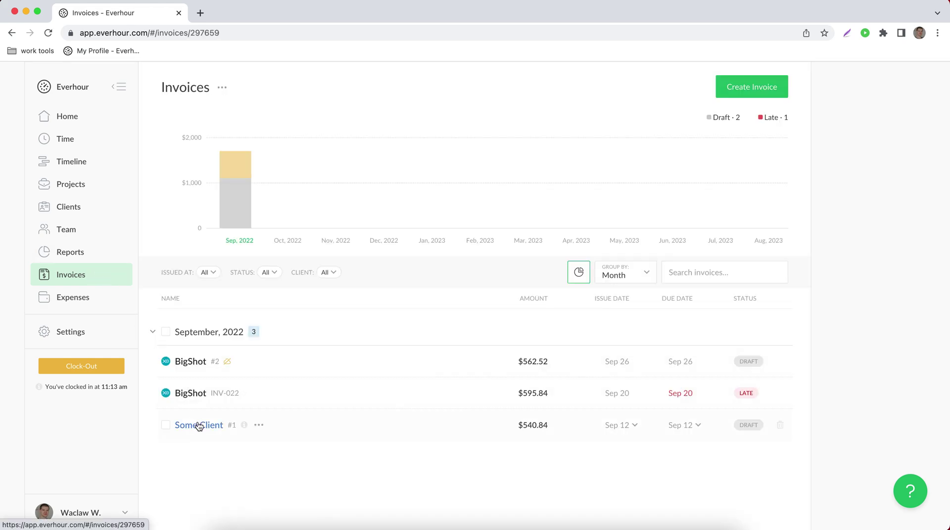
click(352, 145)
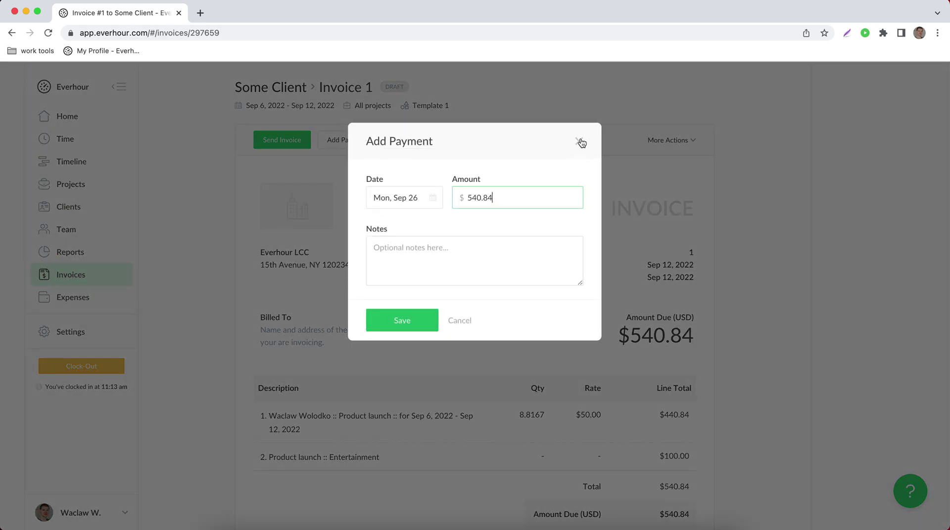
click(580, 142)
Step: Check the invoice's More Actions, then go to Expenses and open its page options
click(663, 142)
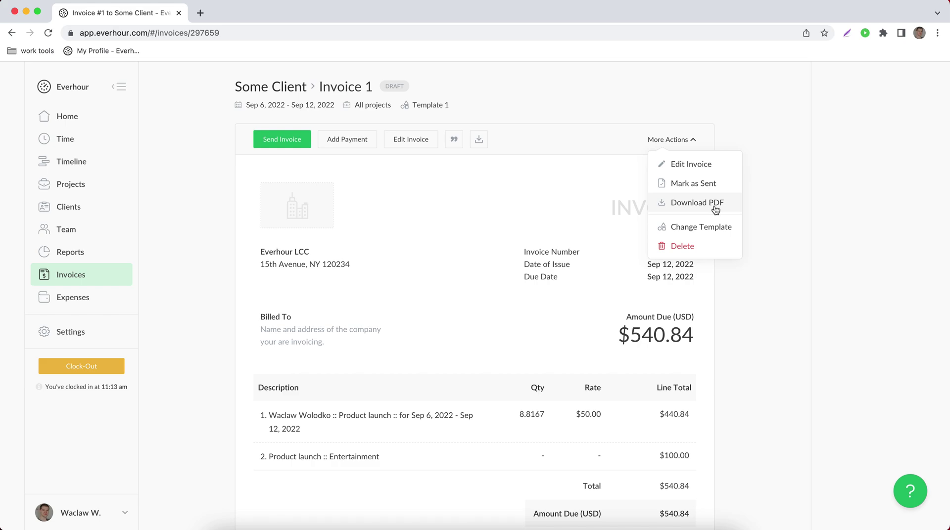
click(574, 144)
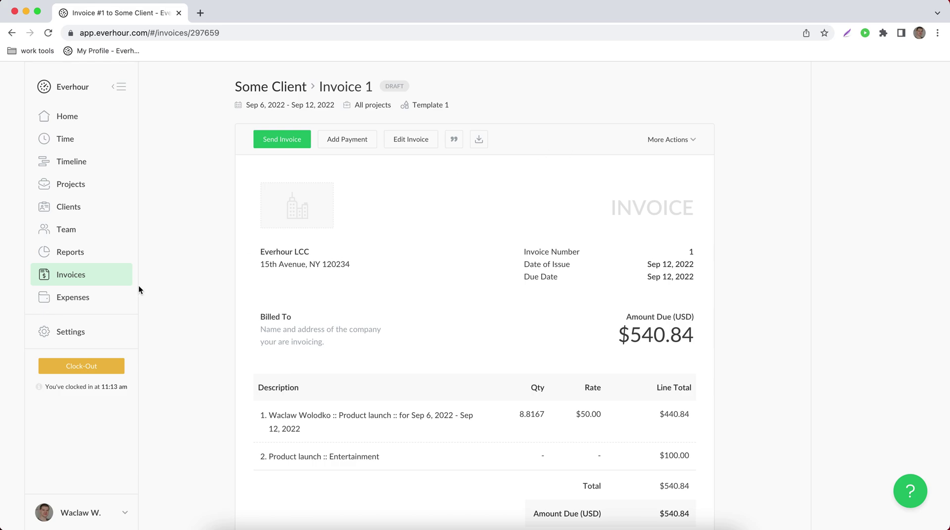
click(88, 298)
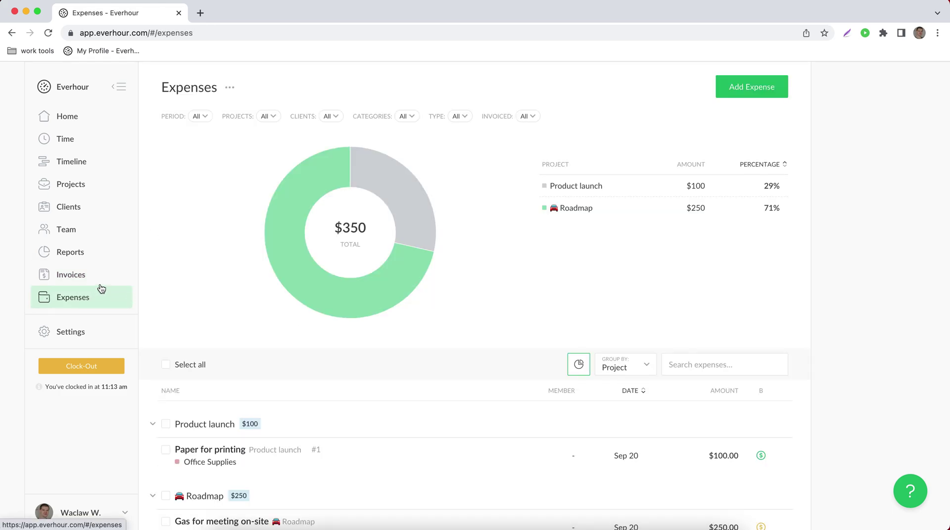
click(229, 89)
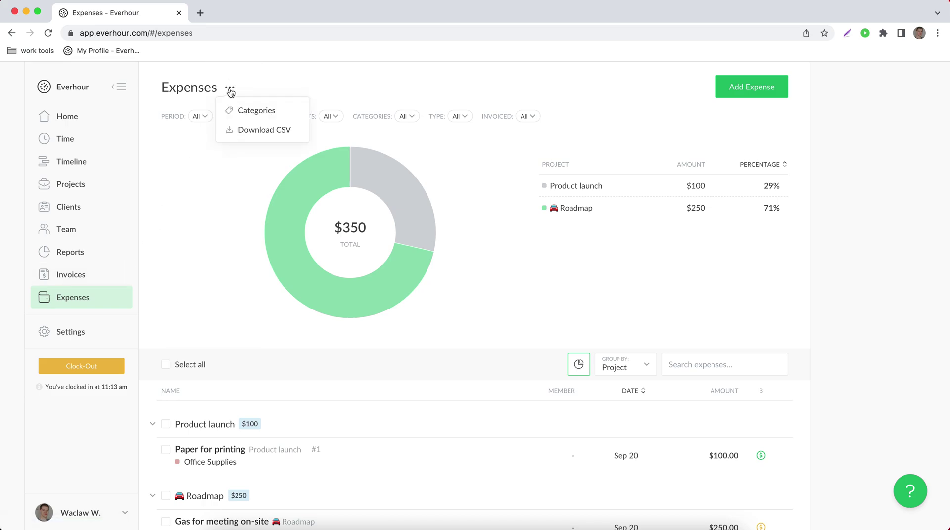
click(253, 109)
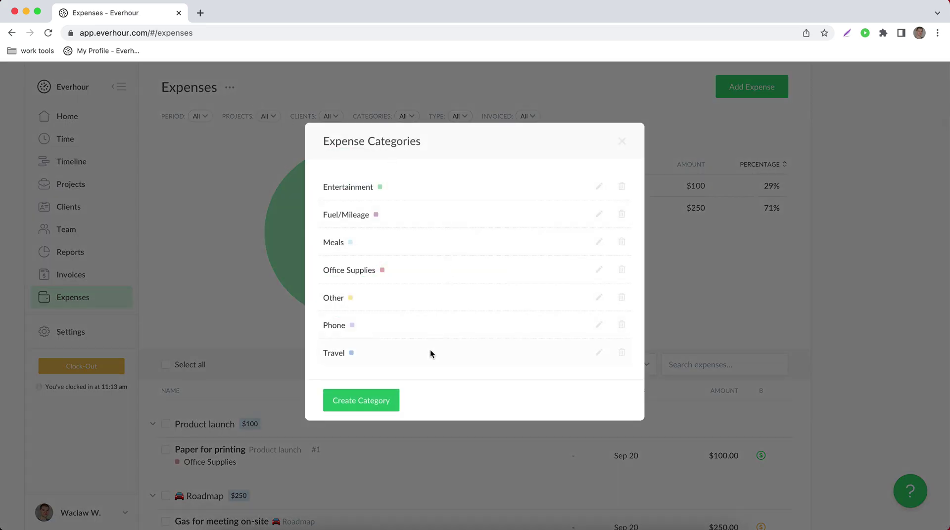
click(622, 141)
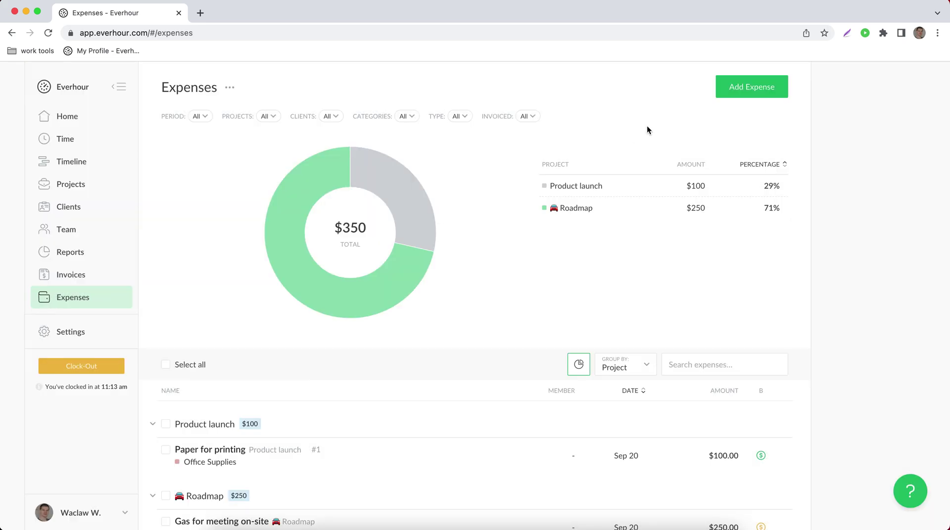
click(732, 89)
click(520, 197)
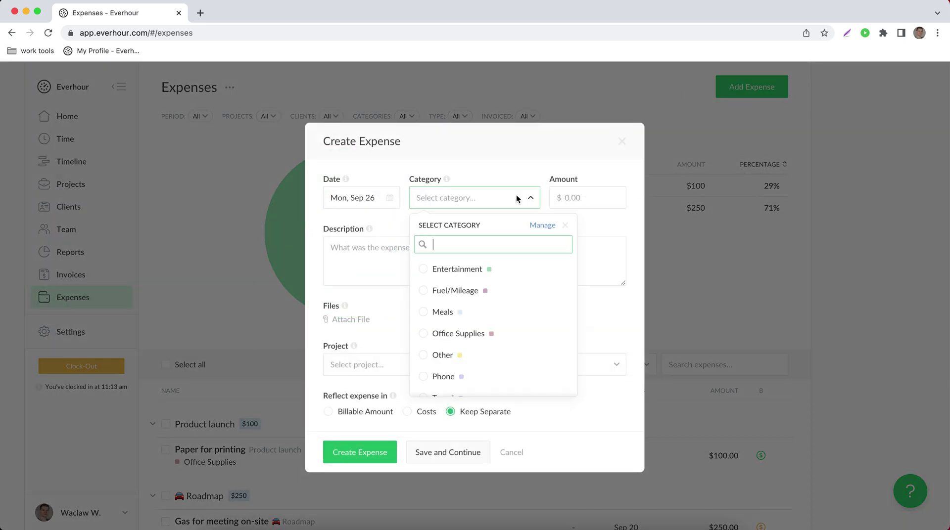
click(485, 290)
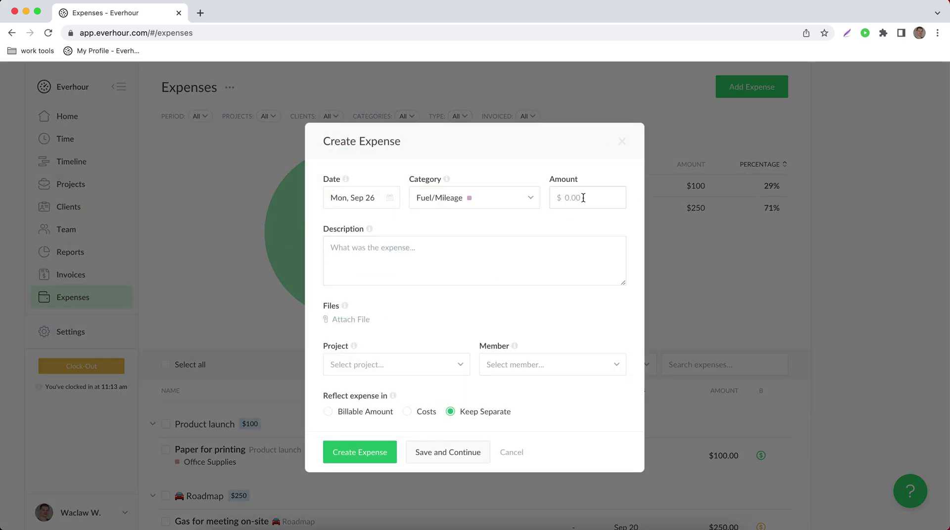
click(361, 368)
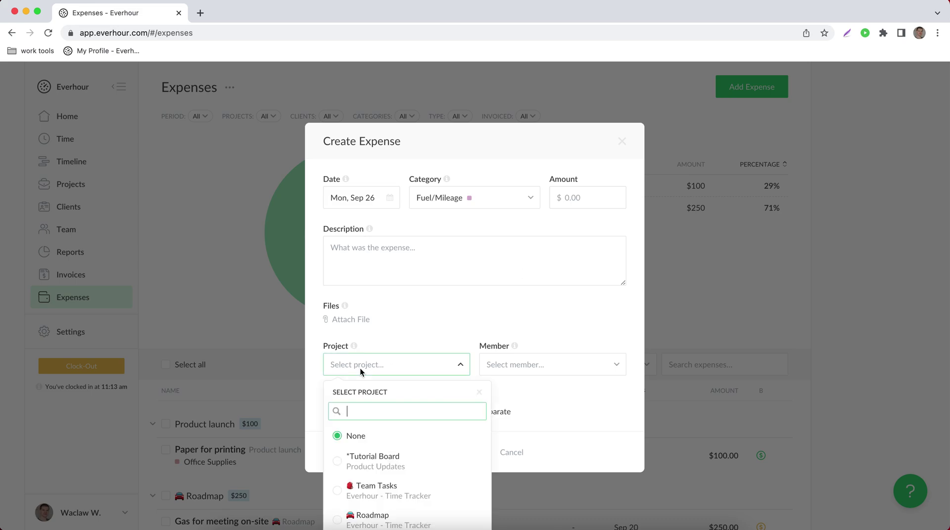
click(413, 460)
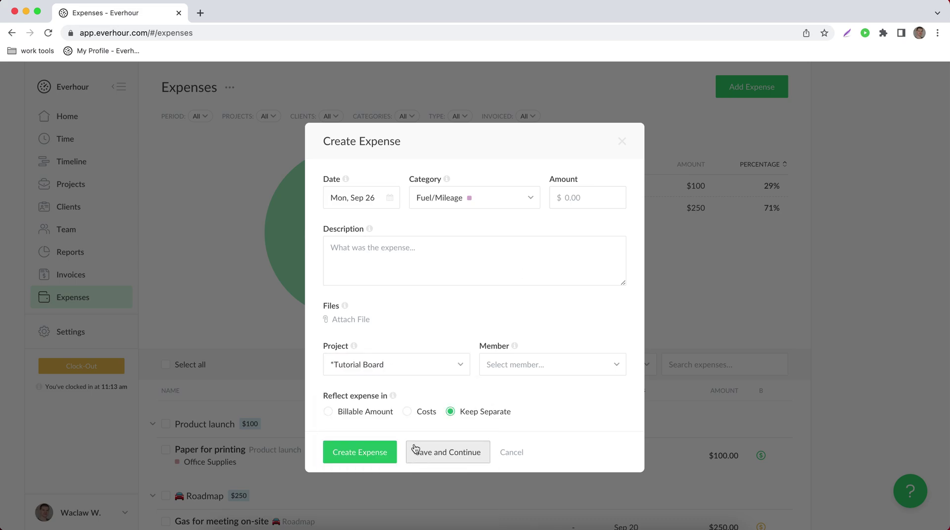
click(514, 367)
click(525, 456)
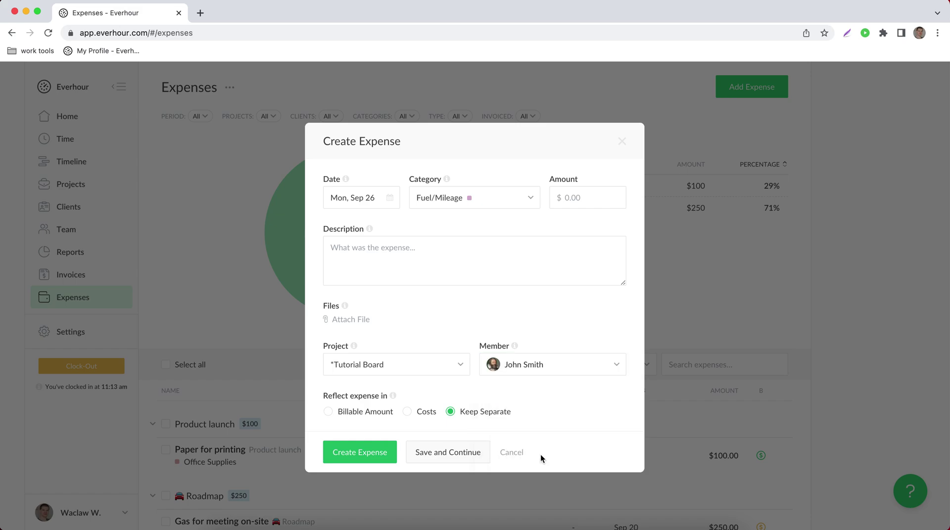
click(328, 413)
click(513, 452)
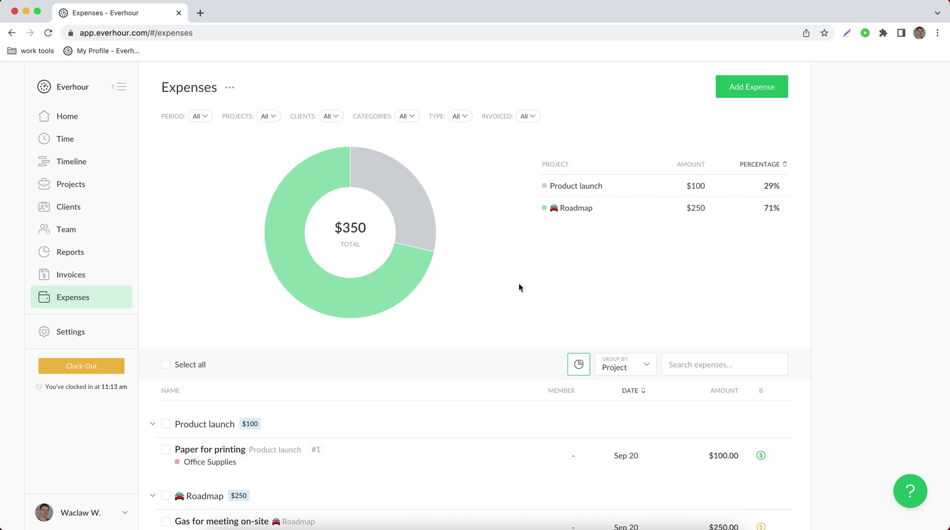